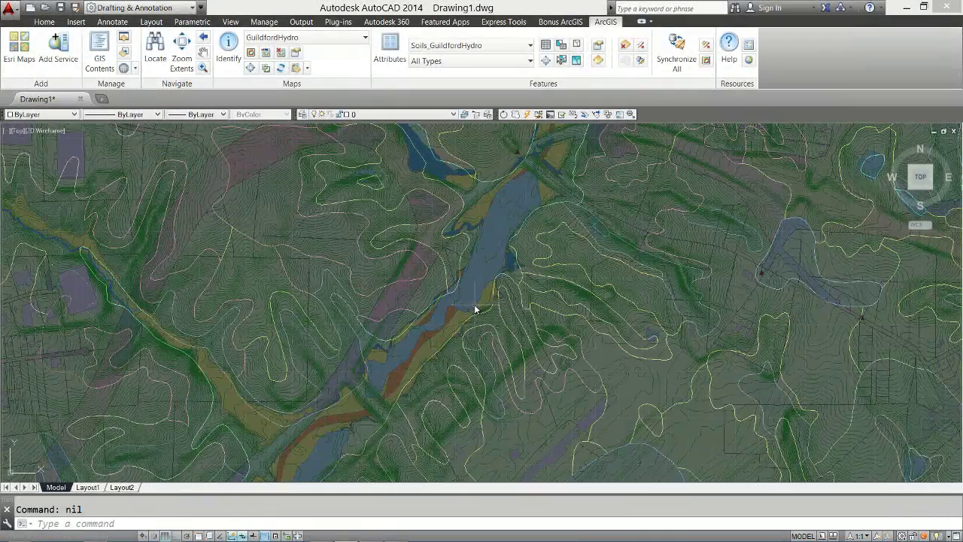
# Show the GIS contents listing and expand the Soils_GuildfordHydro feature service to examine its subtypes
pyautogui.click(110, 69)
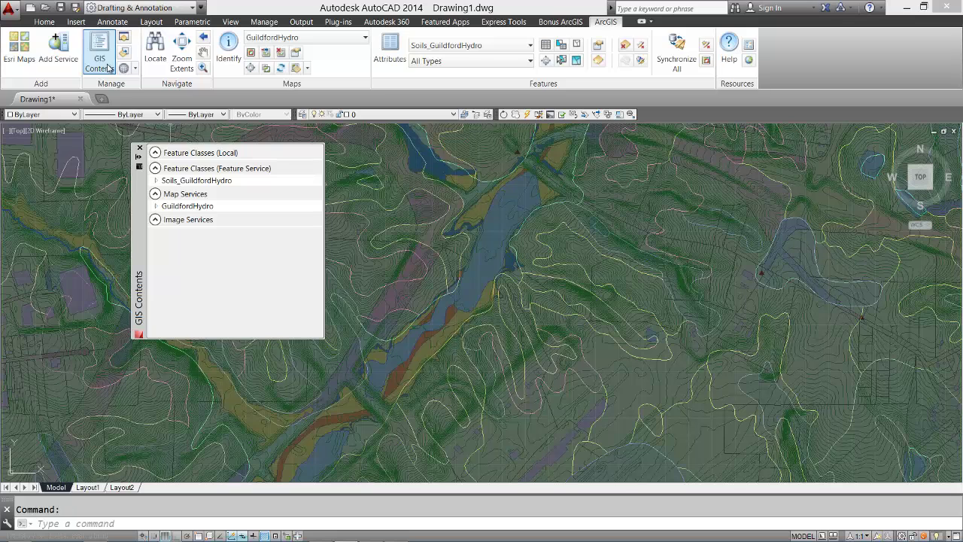
pyautogui.click(156, 181)
pyautogui.moveTo(318, 175)
pyautogui.mouseDown()
pyautogui.moveTo(315, 268)
pyautogui.moveTo(316, 168)
pyautogui.mouseUp()
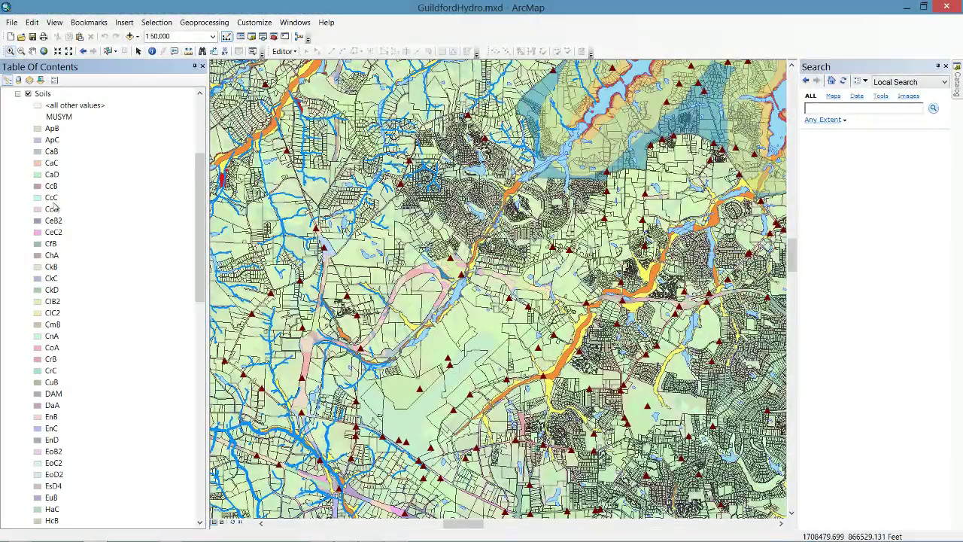
# In ArcMap, change the Soils layer's symbology from categories to a single symbol using the Beige fill, and apply it
pyautogui.moveTo(195, 174); pyautogui.dragTo(193, 113)
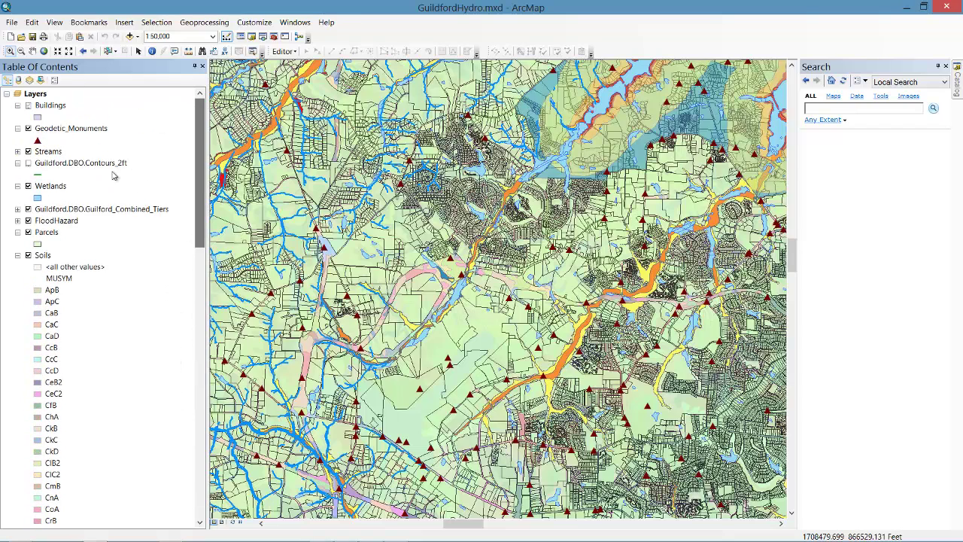
pyautogui.doubleClick(42, 255)
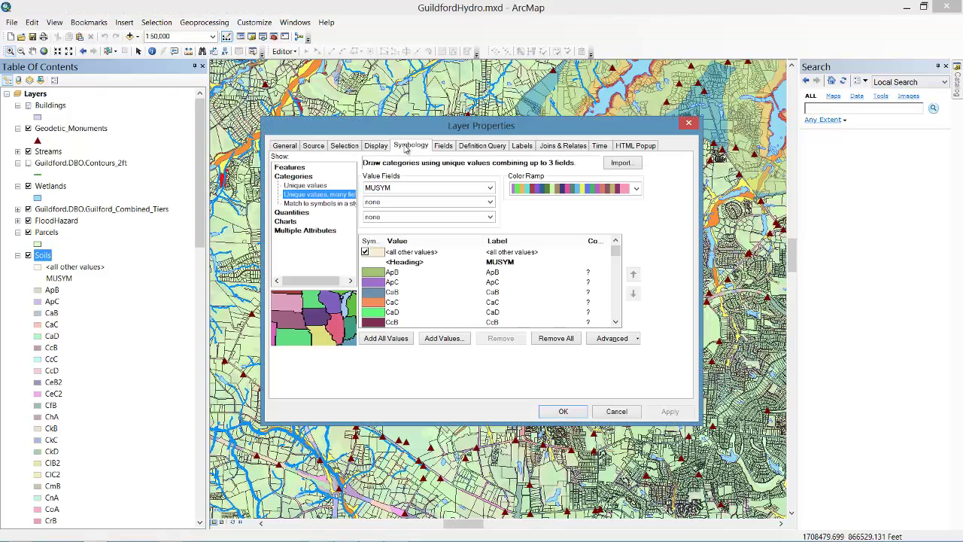
pyautogui.click(305, 185)
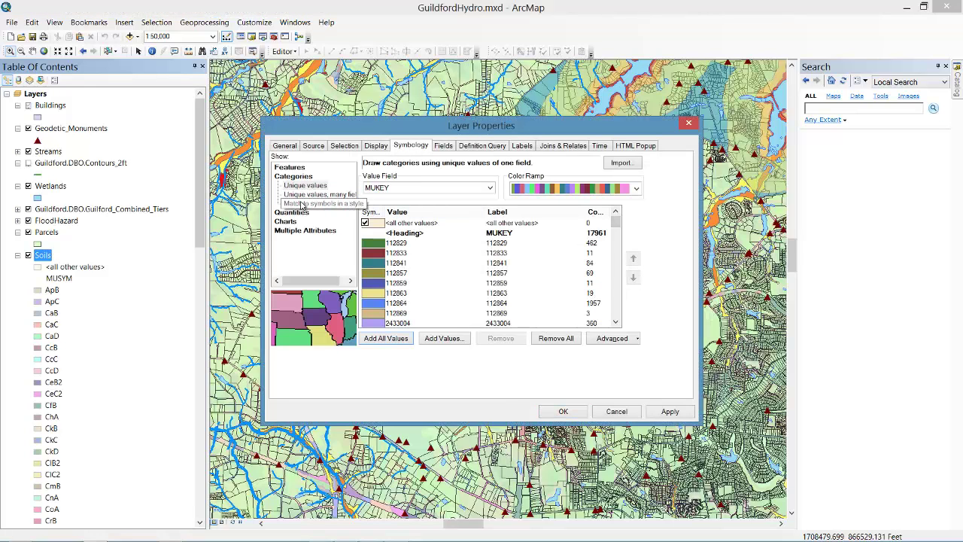
pyautogui.click(287, 168)
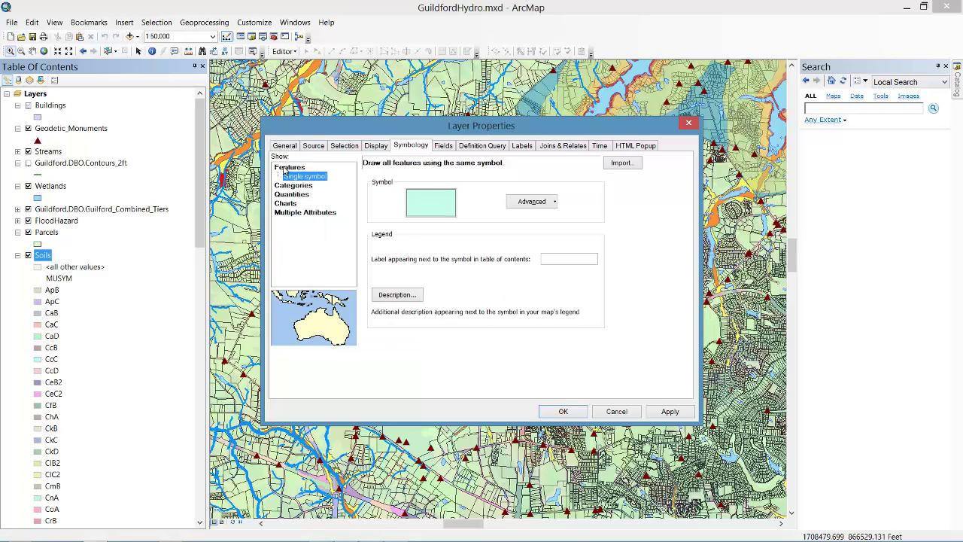
pyautogui.click(425, 202)
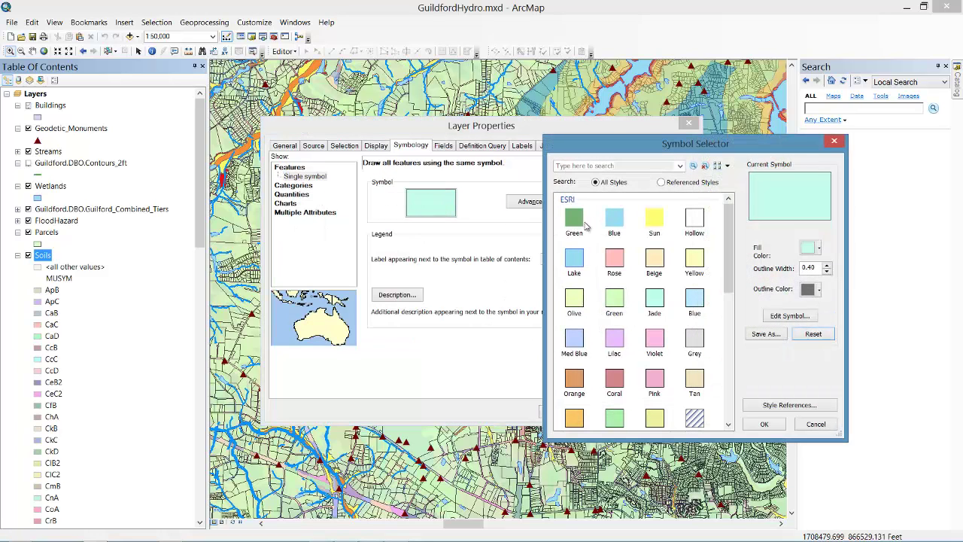
pyautogui.click(654, 259)
pyautogui.click(764, 423)
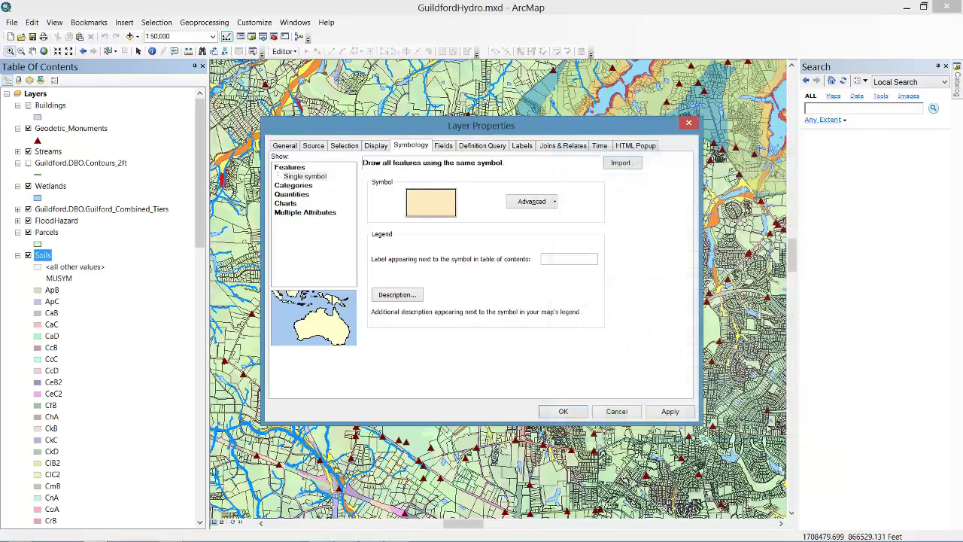
pyautogui.click(565, 412)
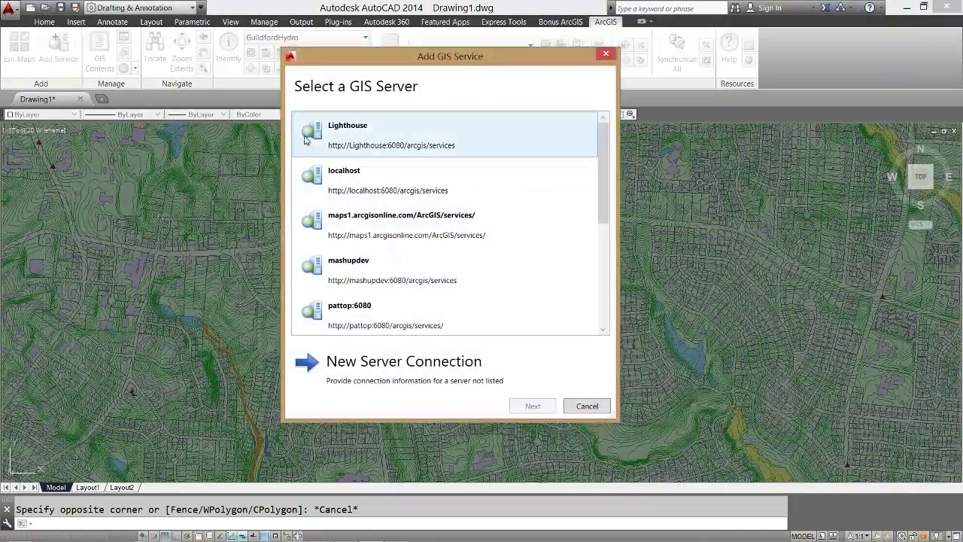
# Back in AutoCAD, connect to the Lighthouse GIS server to list its available services
pyautogui.click(324, 139)
pyautogui.rightClick(318, 139)
pyautogui.click(351, 147)
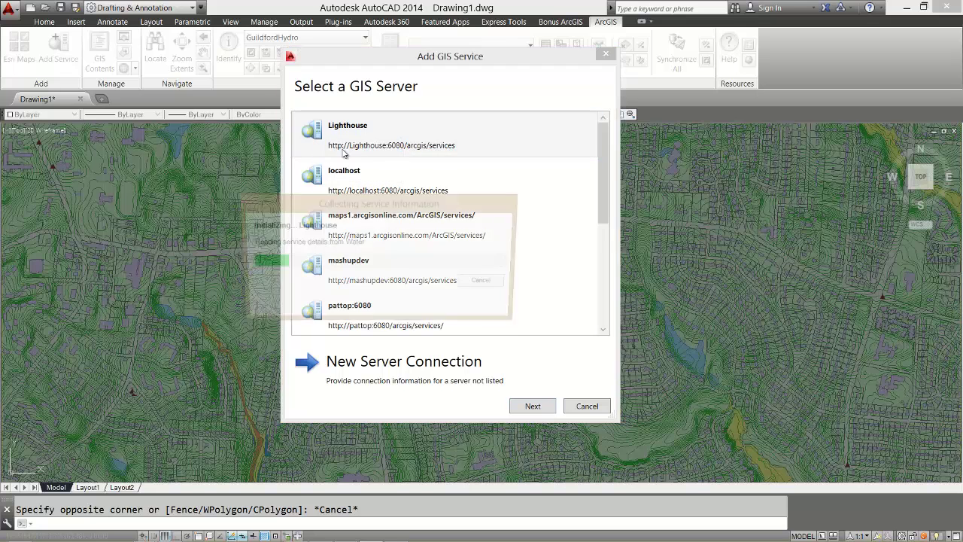
pyautogui.doubleClick(354, 144)
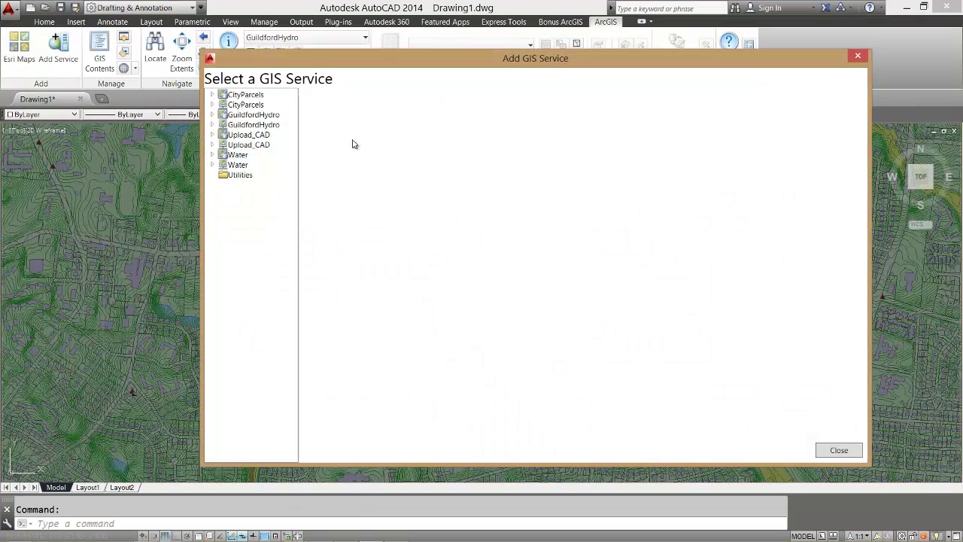
# Add the Soils layer from the GuildfordHydro feature service for editing, bounded by the Current View, and open the GIS contents listing
pyautogui.click(267, 115)
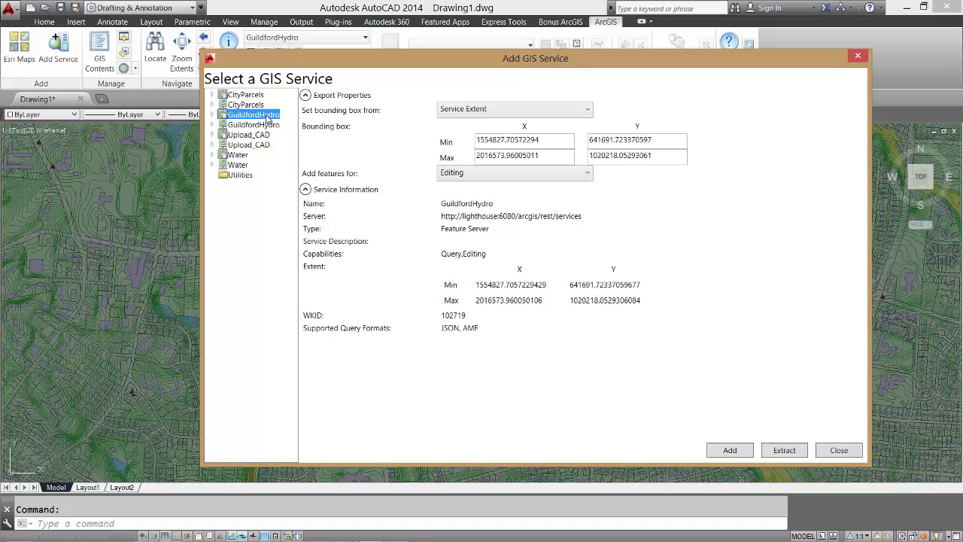
pyautogui.click(216, 115)
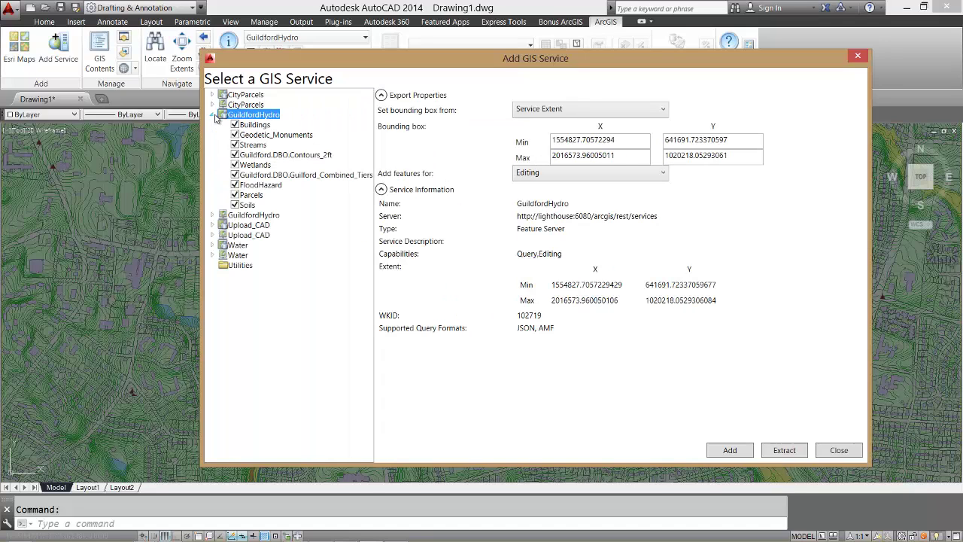
pyautogui.click(248, 204)
pyautogui.click(553, 108)
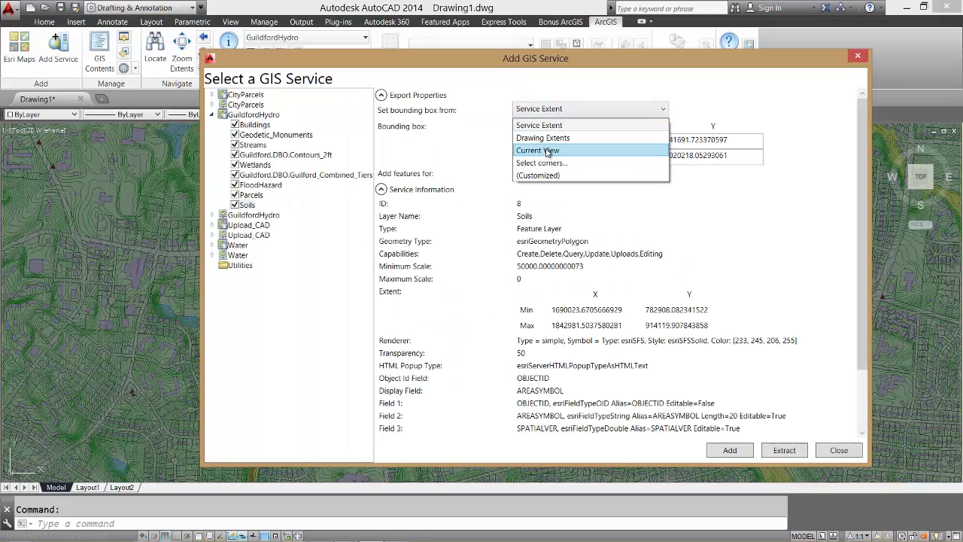
pyautogui.click(557, 141)
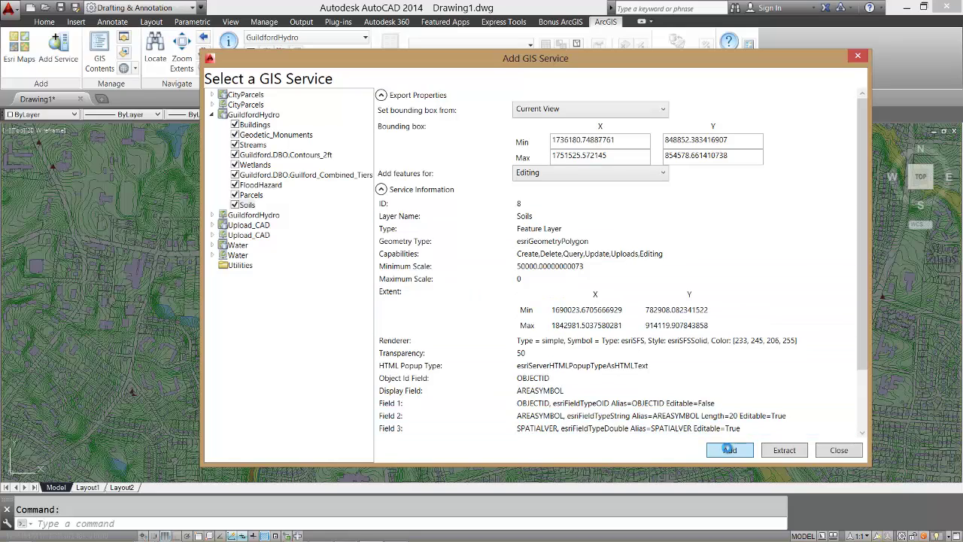
pyautogui.click(729, 450)
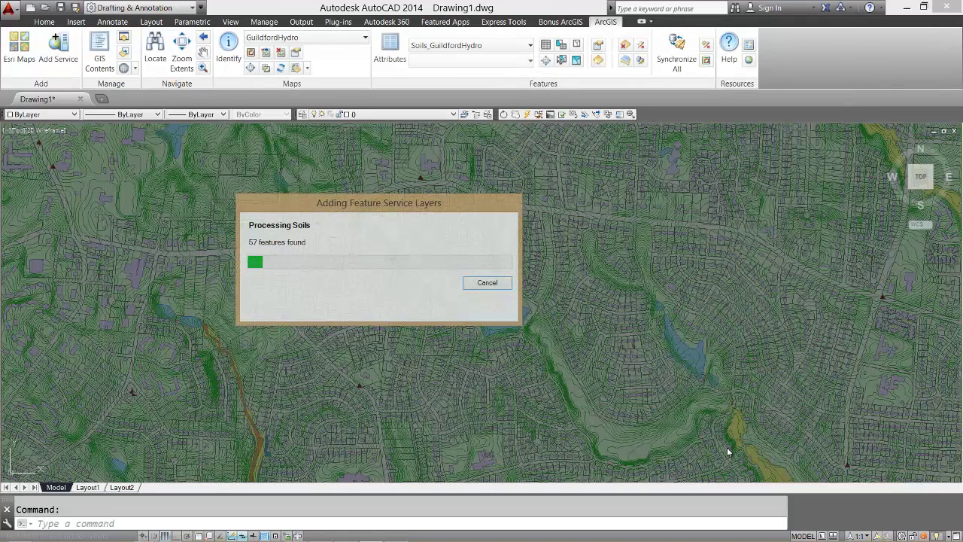
pyautogui.click(99, 53)
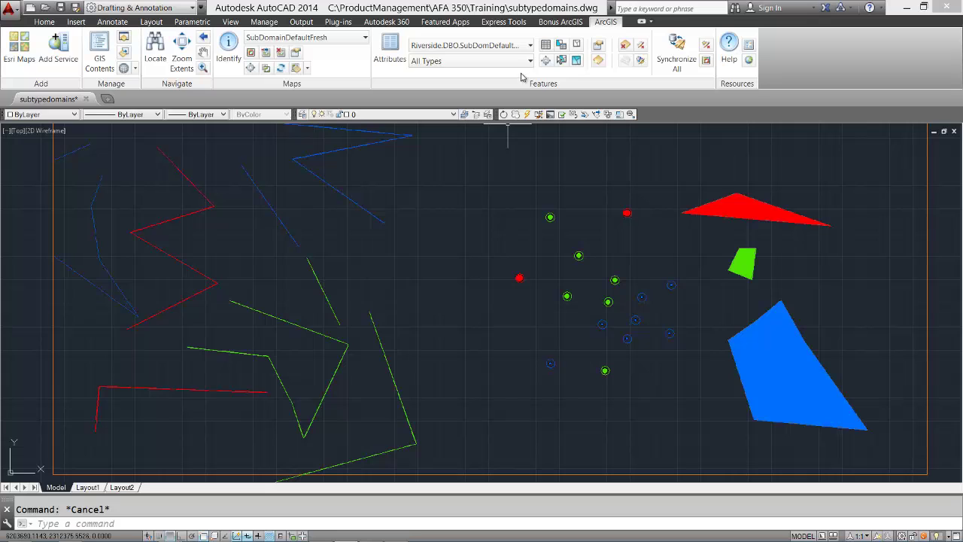
# In subtypedomains.dwg, select the Small features of the Riverside.DBO.SubDomDefaultPolygon_SubDomainDefaultFresh feature class
pyautogui.click(521, 47)
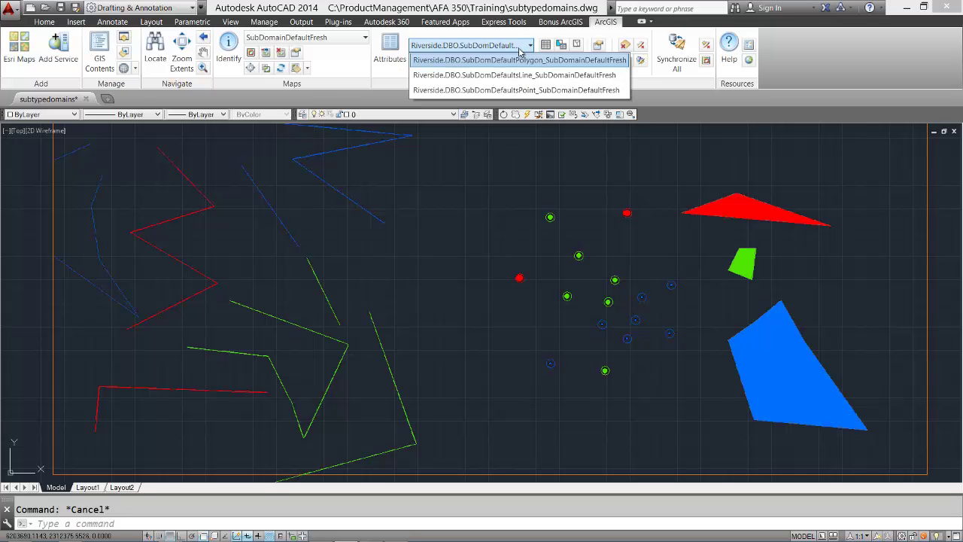
pyautogui.click(524, 60)
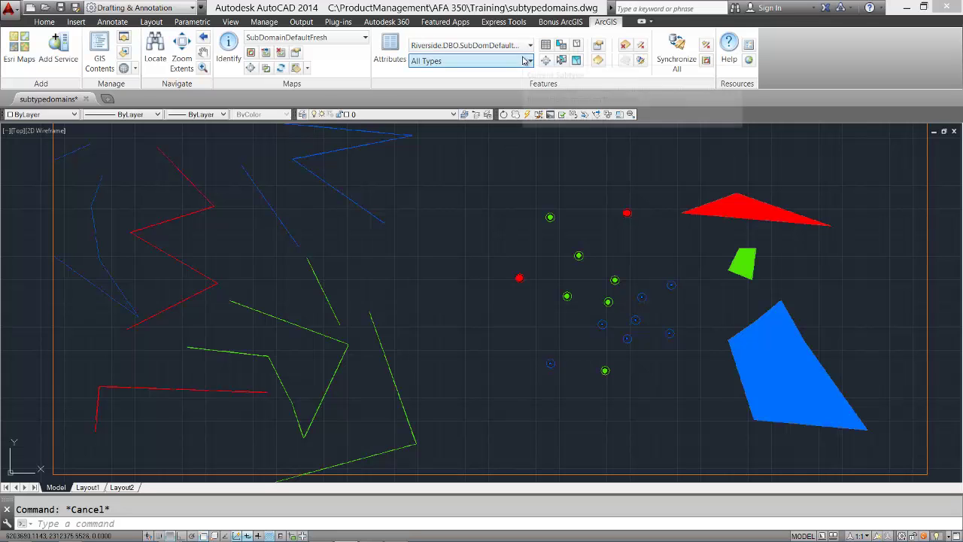
pyautogui.click(525, 61)
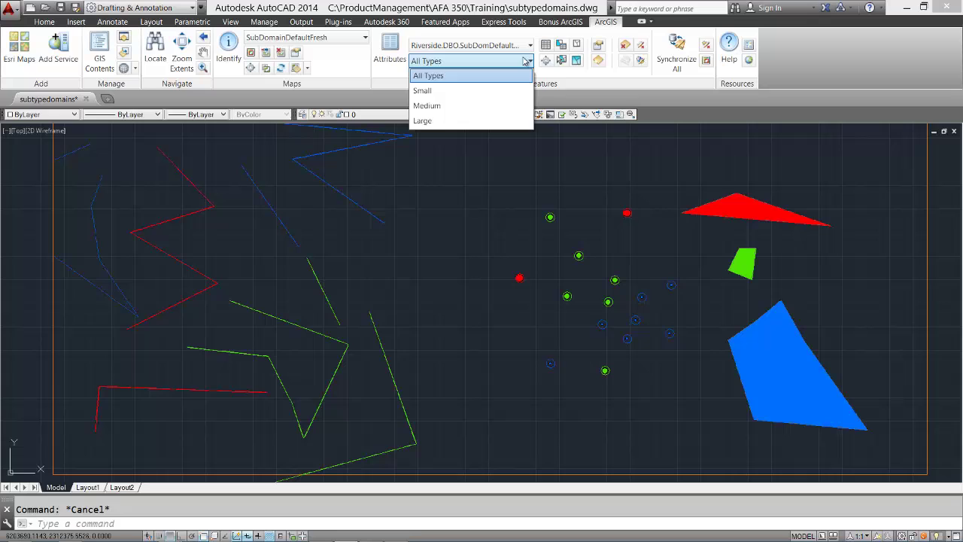
pyautogui.click(515, 95)
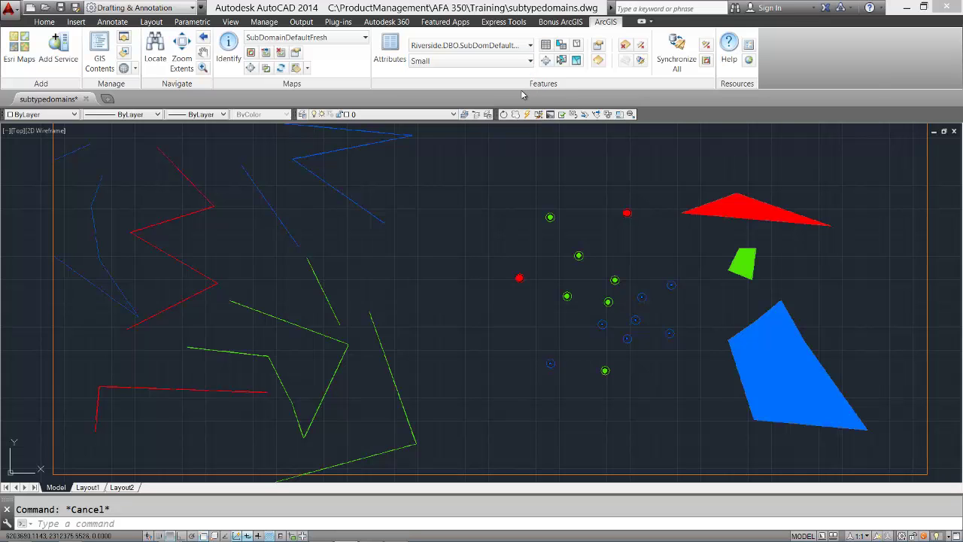
pyautogui.click(577, 61)
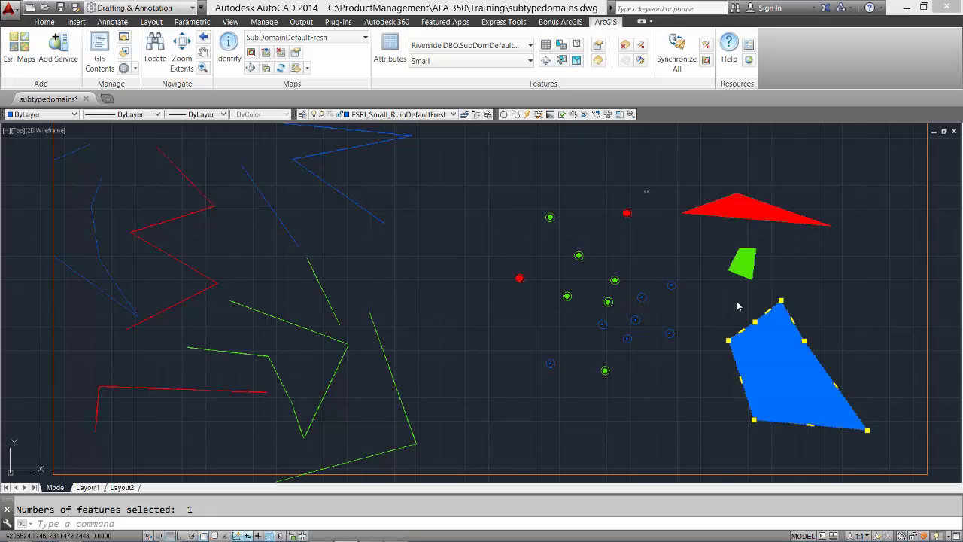
# Set the polygon feature class's type filter to All Types and select all of its features
pyautogui.click(530, 61)
pyautogui.click(526, 76)
pyautogui.click(575, 61)
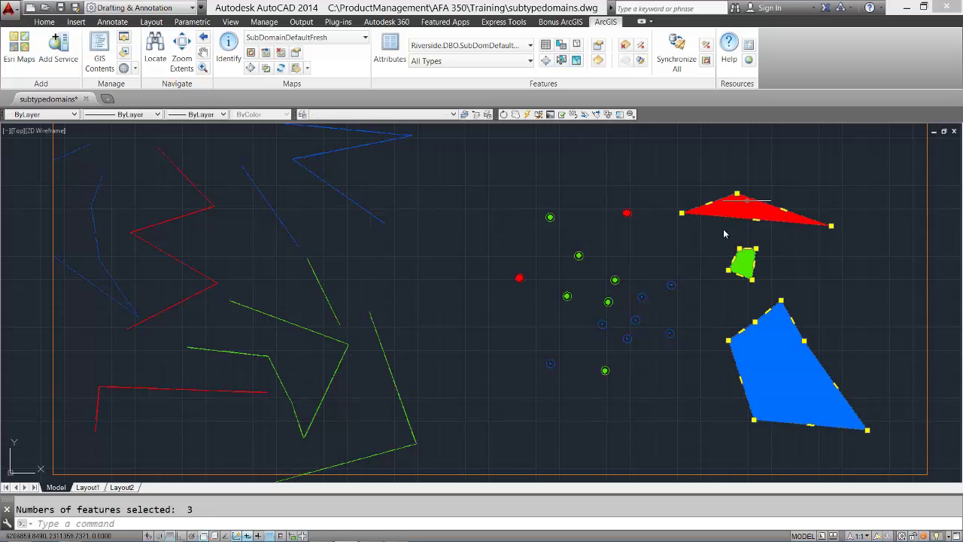
# Select all features of Riverside.DBO.SubDomDefaultsPoint_SubDomainDefaultFresh and open their feature attributes in an enlarged window
pyautogui.click(530, 45)
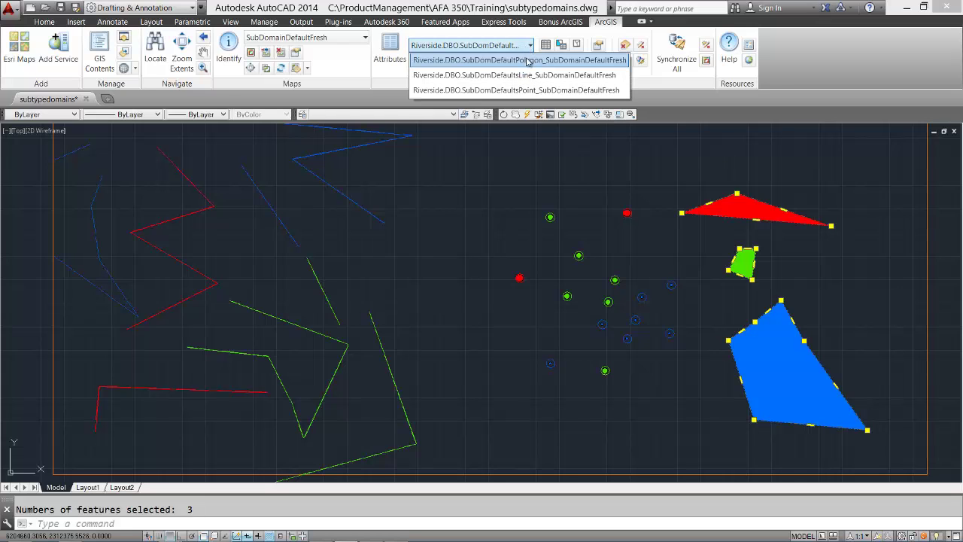
pyautogui.click(531, 89)
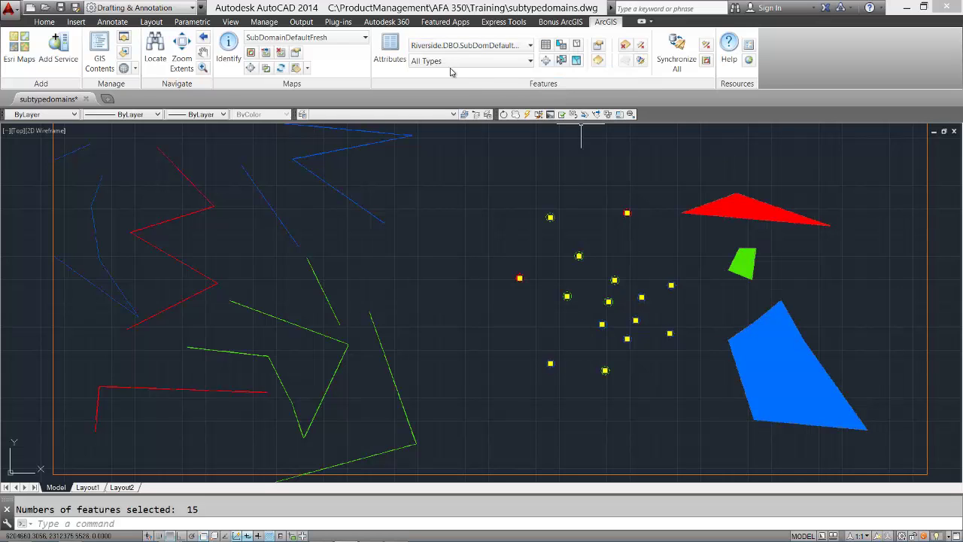
pyautogui.click(393, 51)
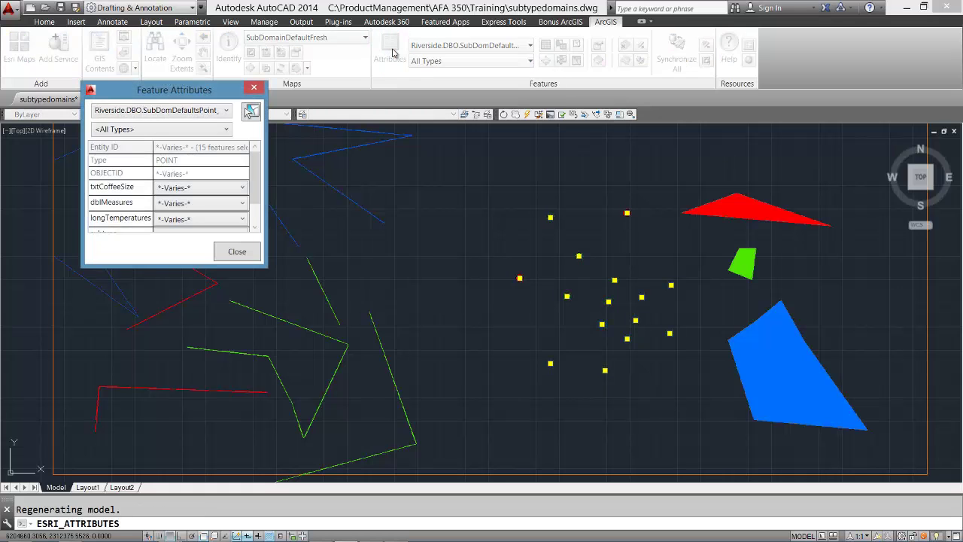
pyautogui.moveTo(266, 266); pyautogui.dragTo(403, 394)
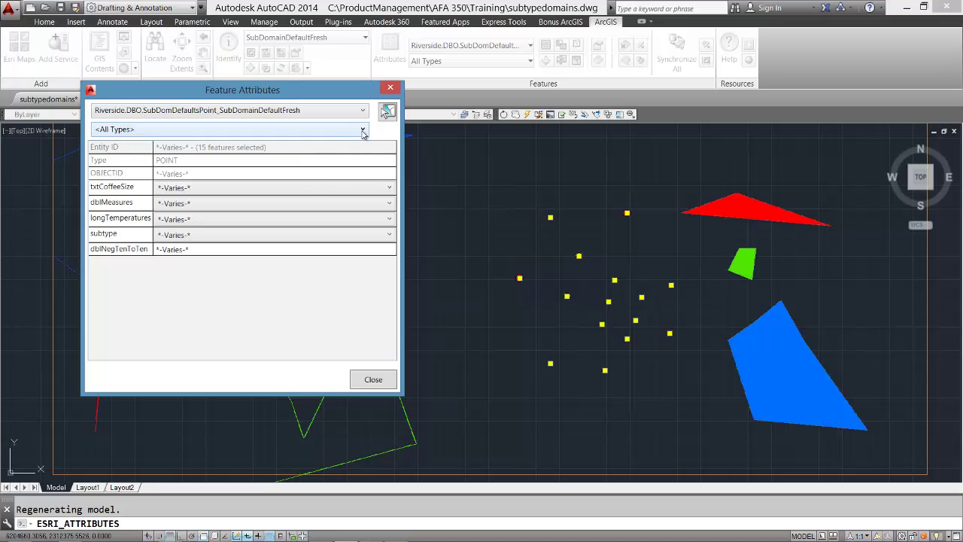
# Filter the point feature attributes by the Medium, Small and Large subtypes in turn to compare their values, and close them
pyautogui.click(362, 131)
pyautogui.click(355, 170)
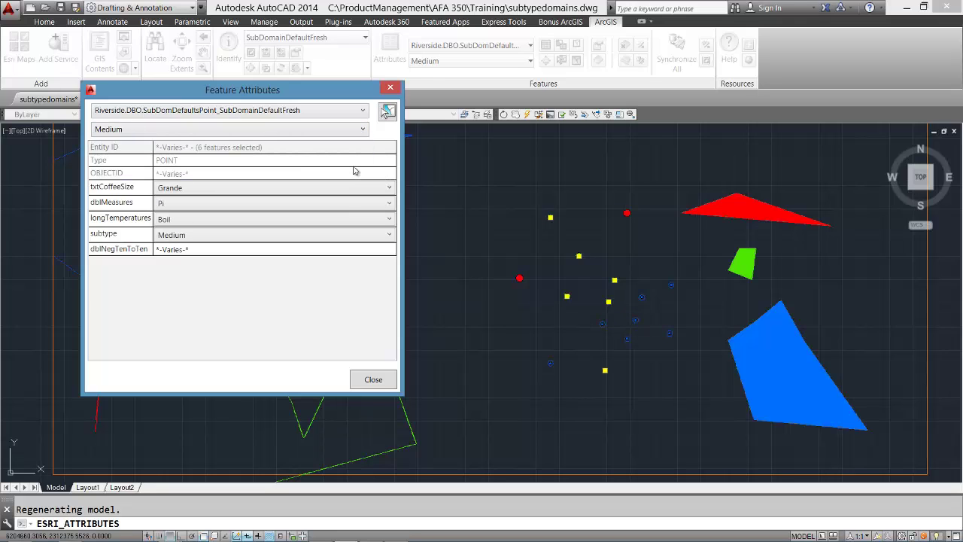
pyautogui.click(362, 129)
pyautogui.click(354, 156)
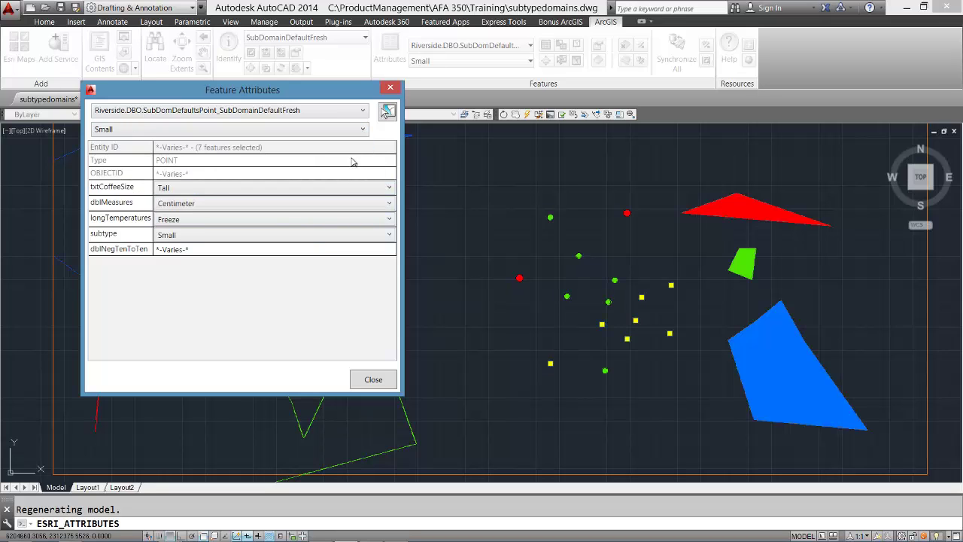
pyautogui.click(358, 133)
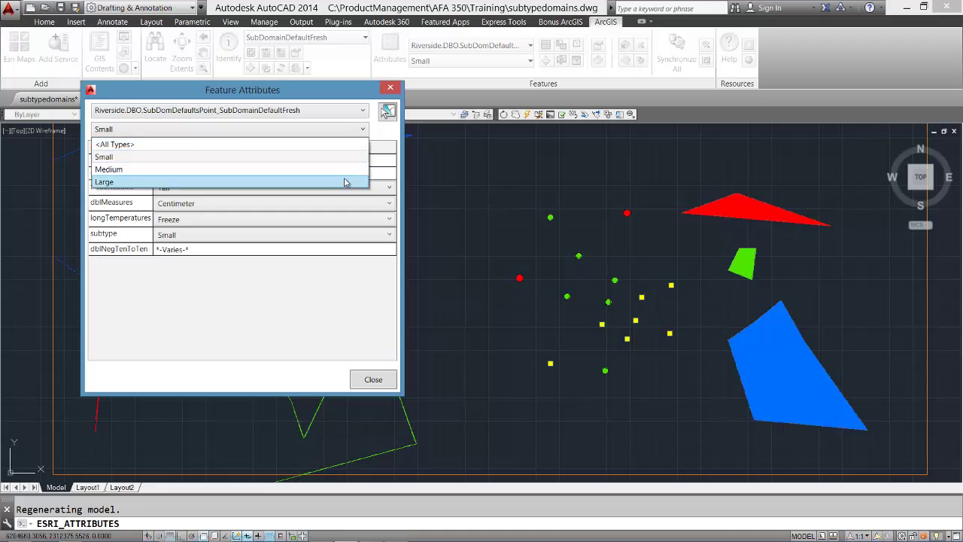
pyautogui.click(344, 183)
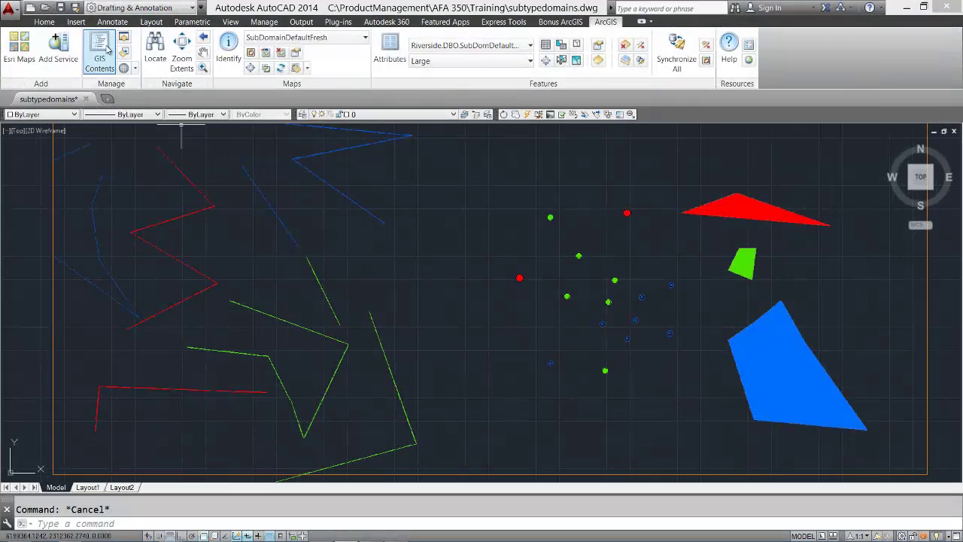
# Open the GIS contents listing and expand the point, line and polygon feature services to examine their subtypes
pyautogui.click(107, 50)
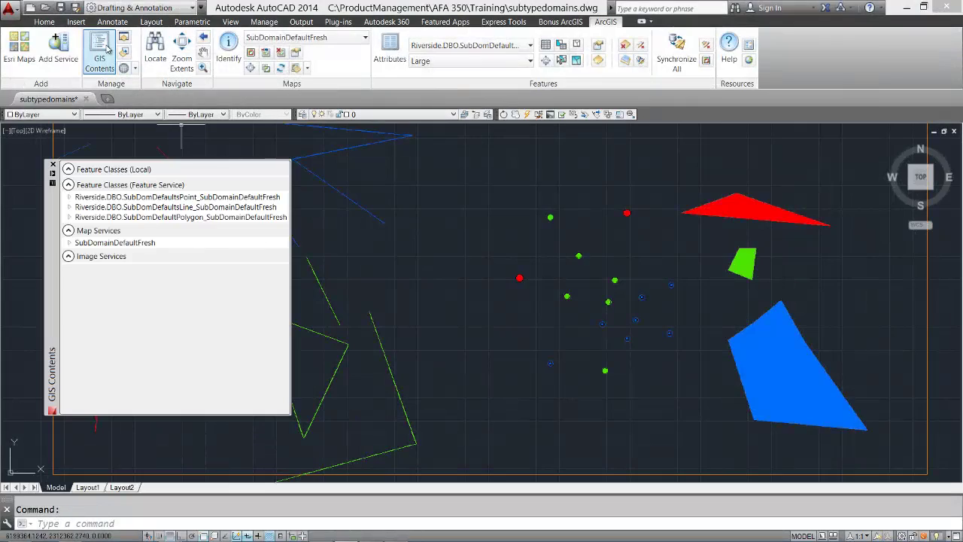
pyautogui.click(70, 197)
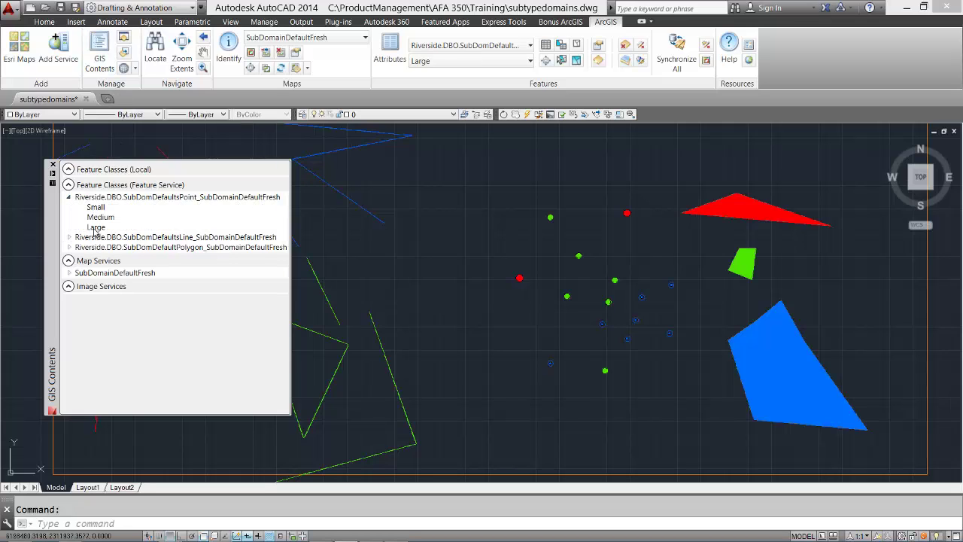
pyautogui.click(70, 237)
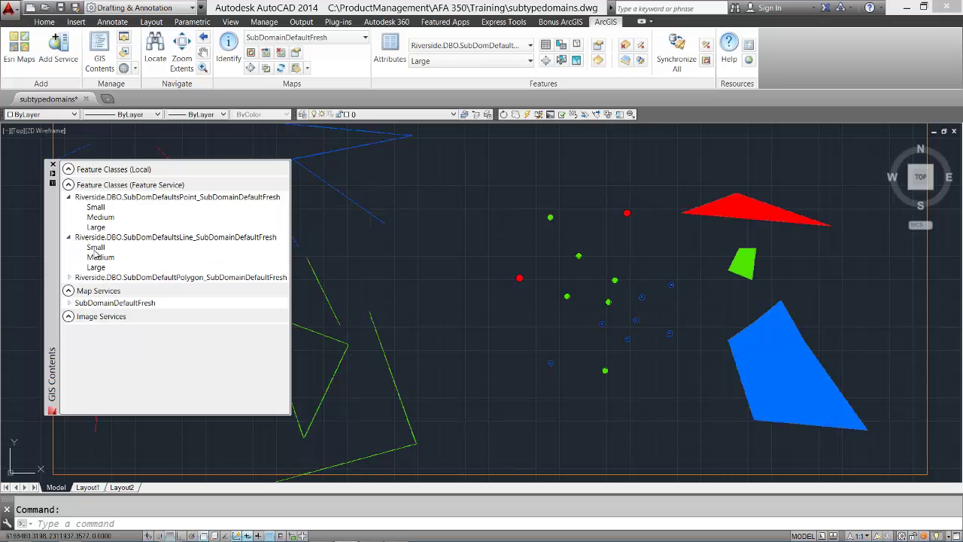
pyautogui.click(69, 278)
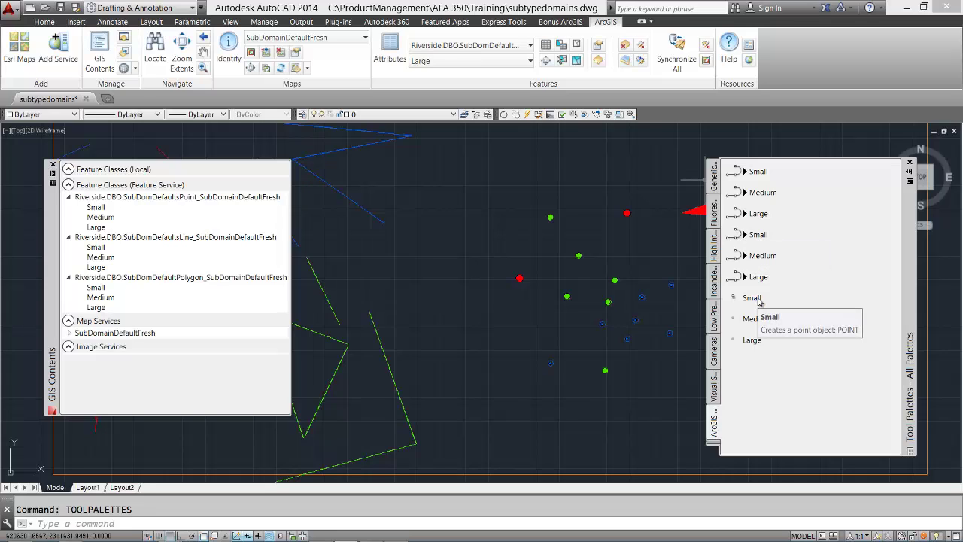
# Place one Small, one Medium and one Large point feature among the existing points using the ArcGIS tool palette
pyautogui.click(752, 298)
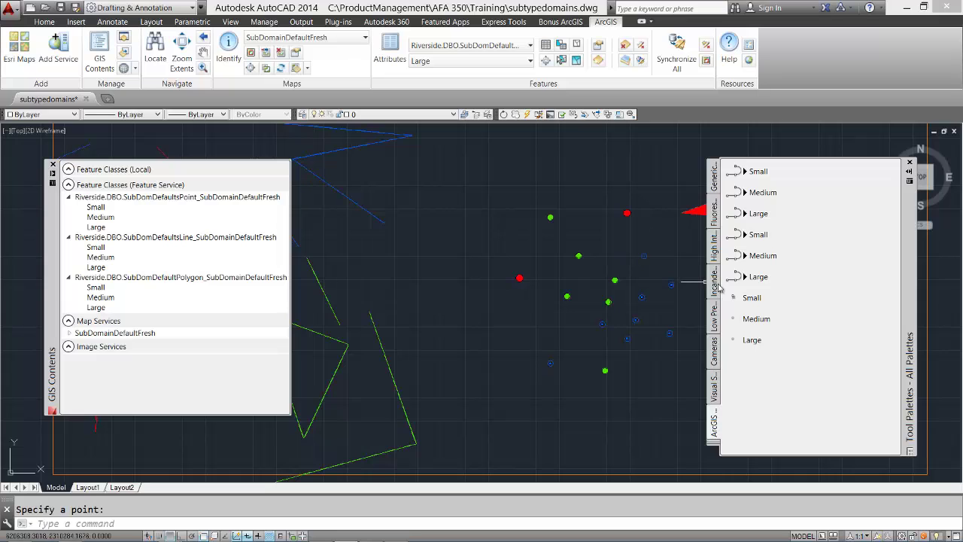
pyautogui.click(759, 320)
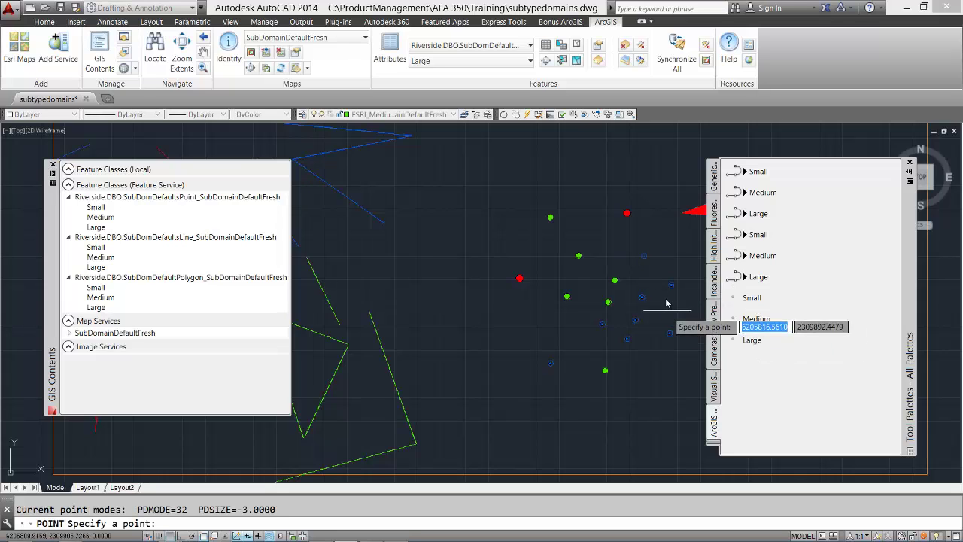
pyautogui.click(586, 278)
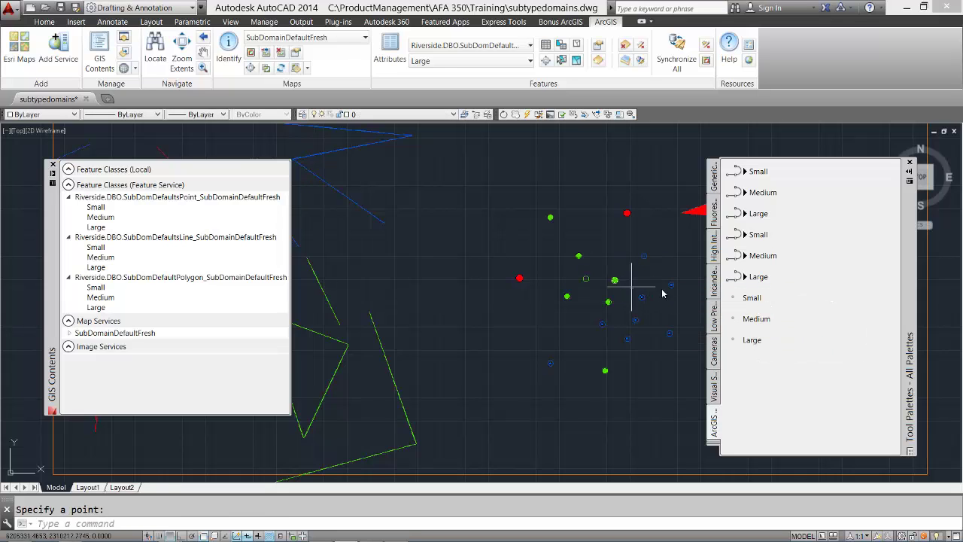
pyautogui.click(751, 340)
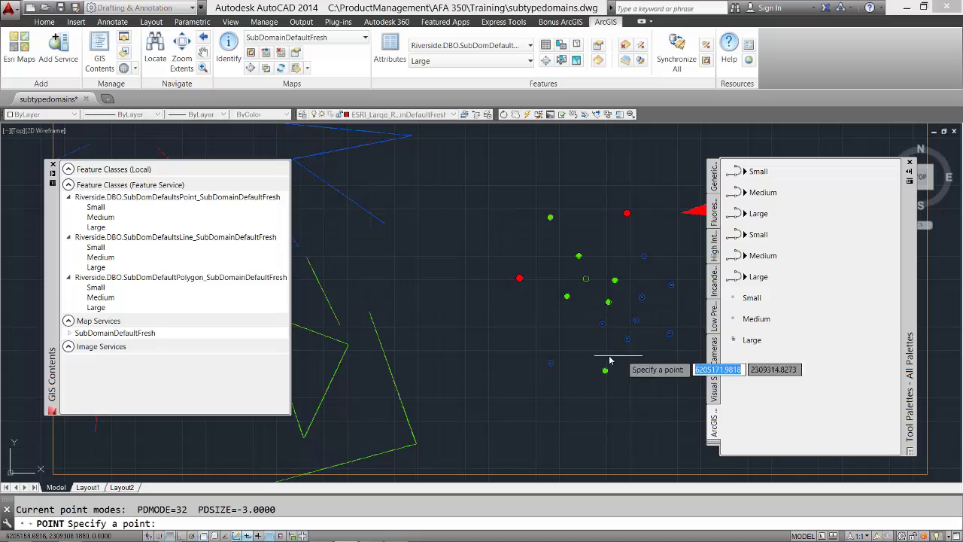
pyautogui.click(517, 316)
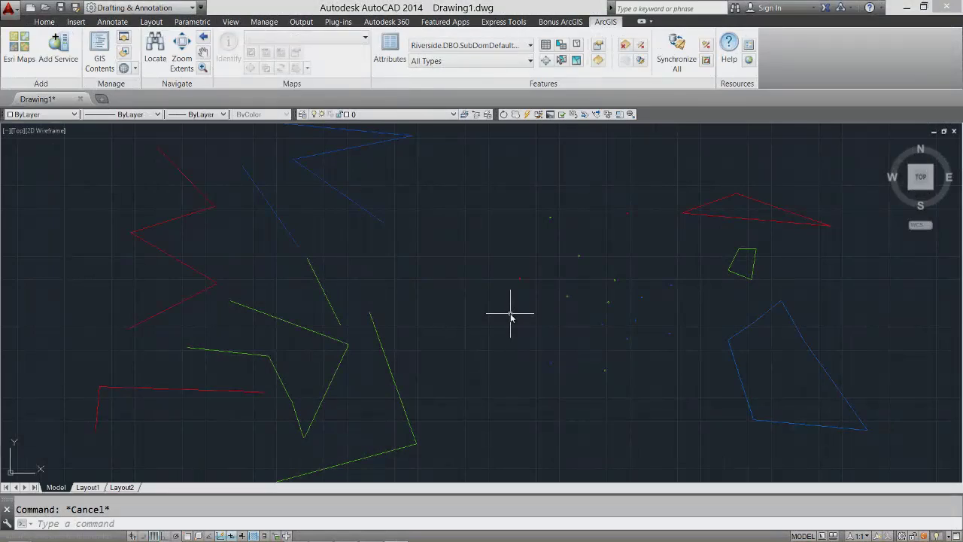
# Move the large blue polygon in Drawing1.dwg to an ESRI_Large layer and deselect it
pyautogui.click(737, 337)
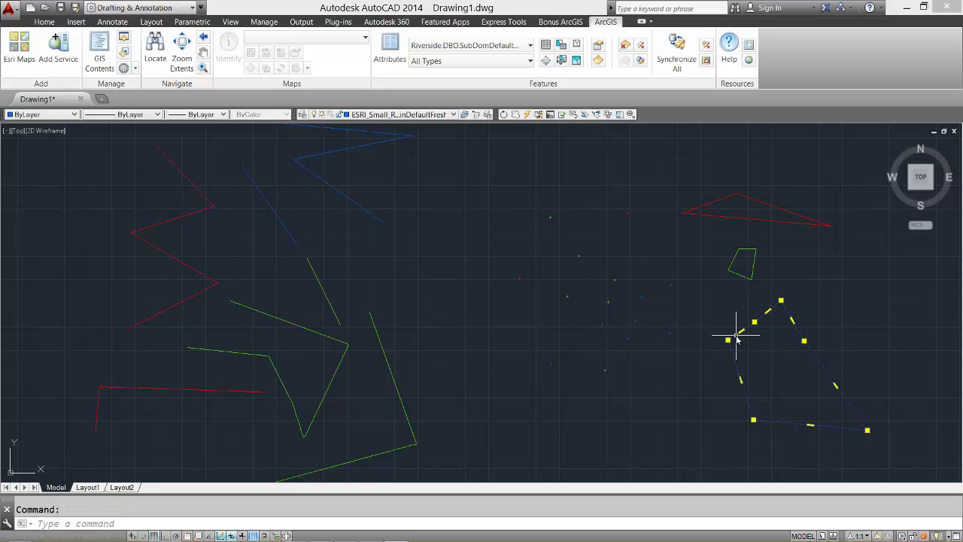
pyautogui.click(455, 116)
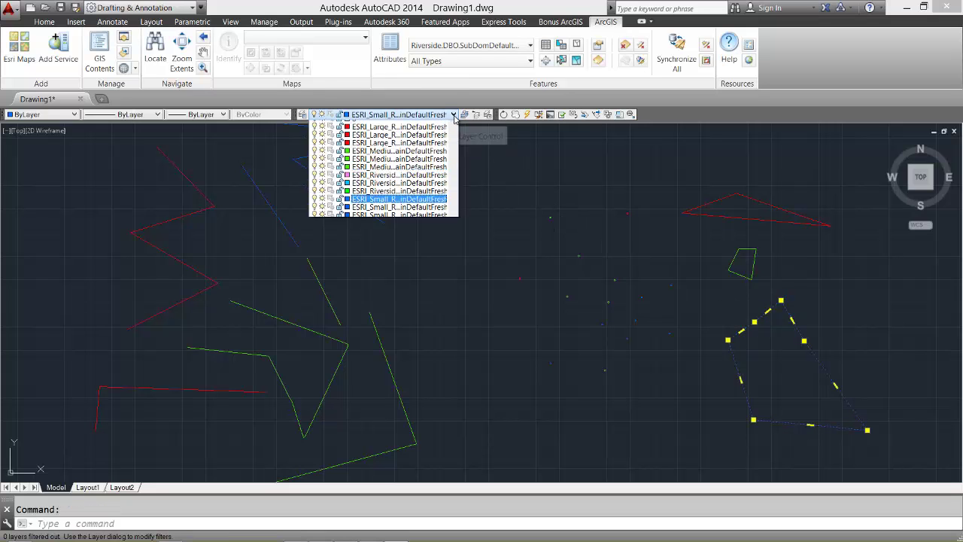
pyautogui.click(430, 136)
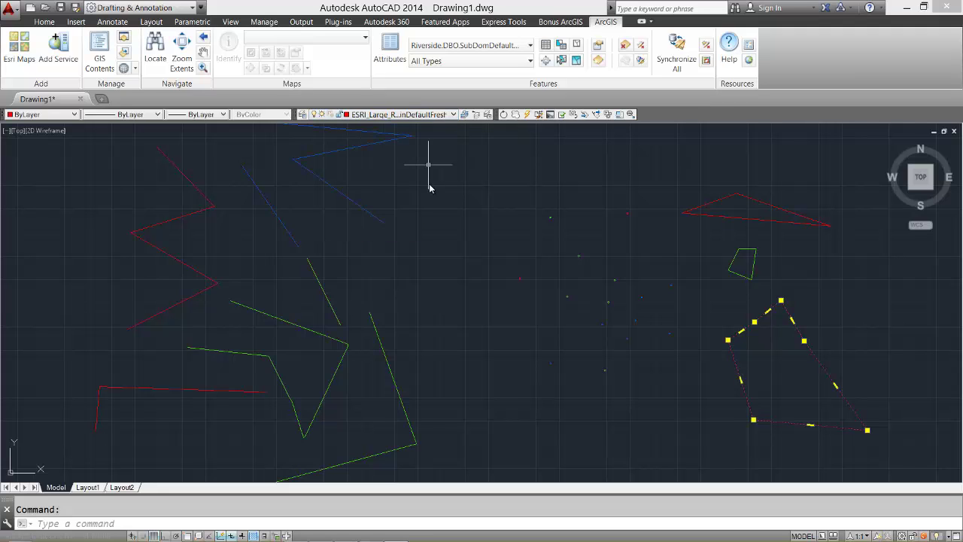
pyautogui.press('Escape')
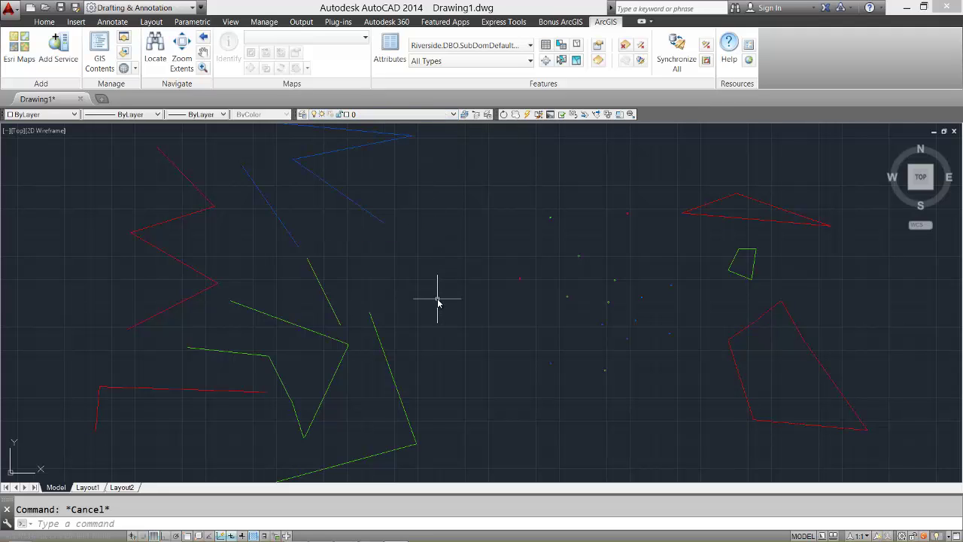
# Open the same polygon's feature attributes in an enlarged window and set its subtype to Small
pyautogui.click(737, 338)
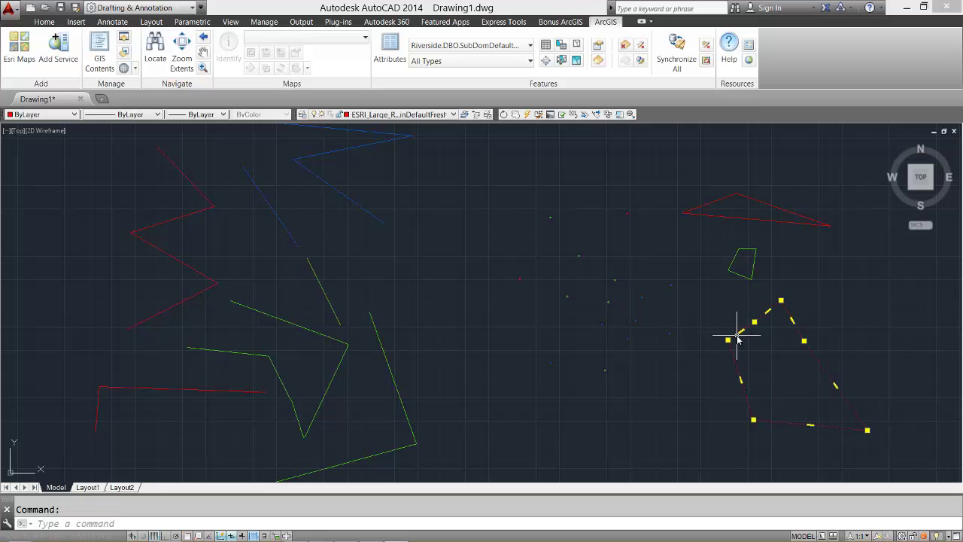
pyautogui.click(390, 52)
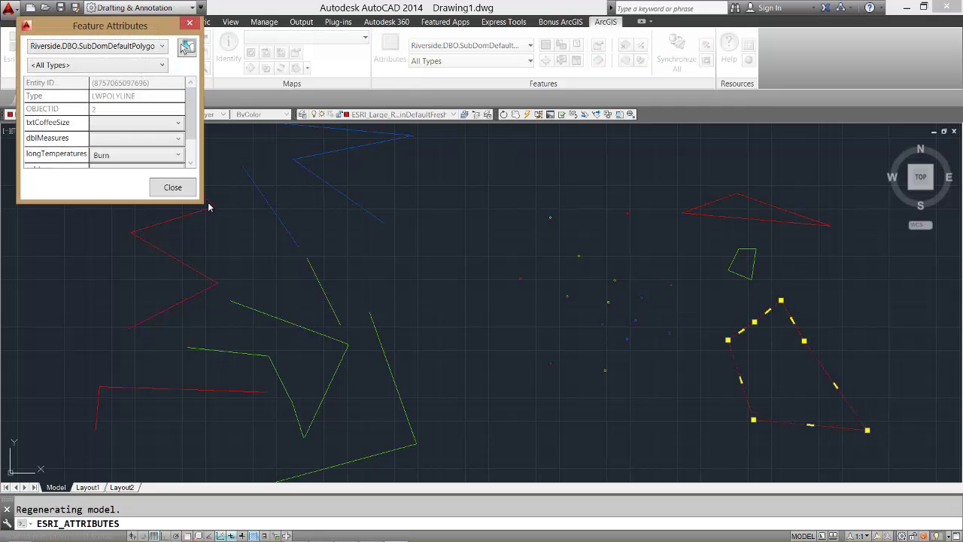
pyautogui.moveTo(198, 202); pyautogui.dragTo(248, 275)
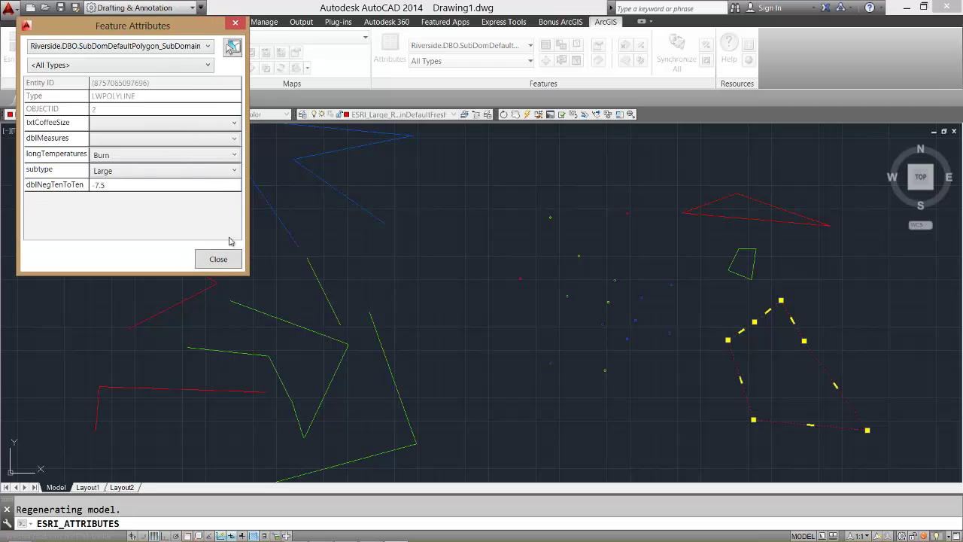
pyautogui.click(187, 170)
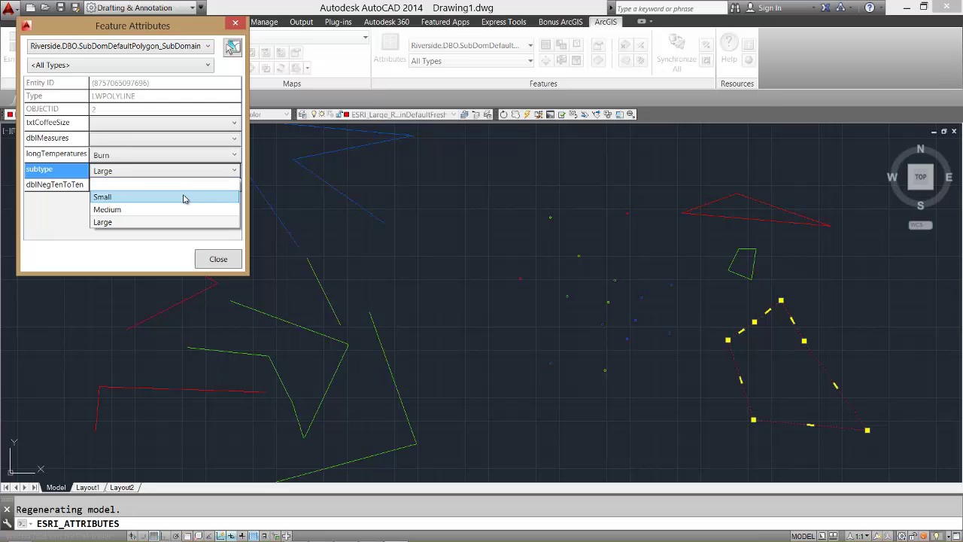
pyautogui.click(185, 196)
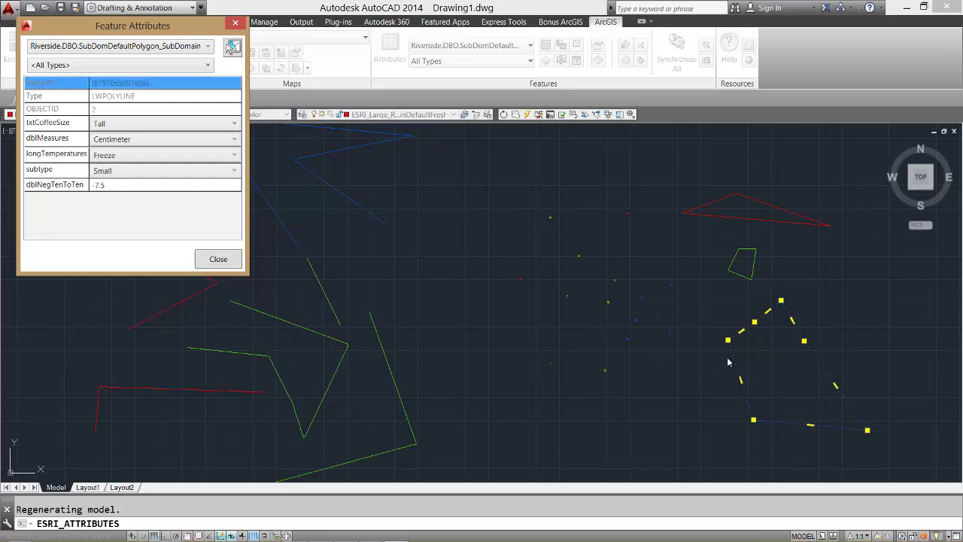
pyautogui.click(238, 173)
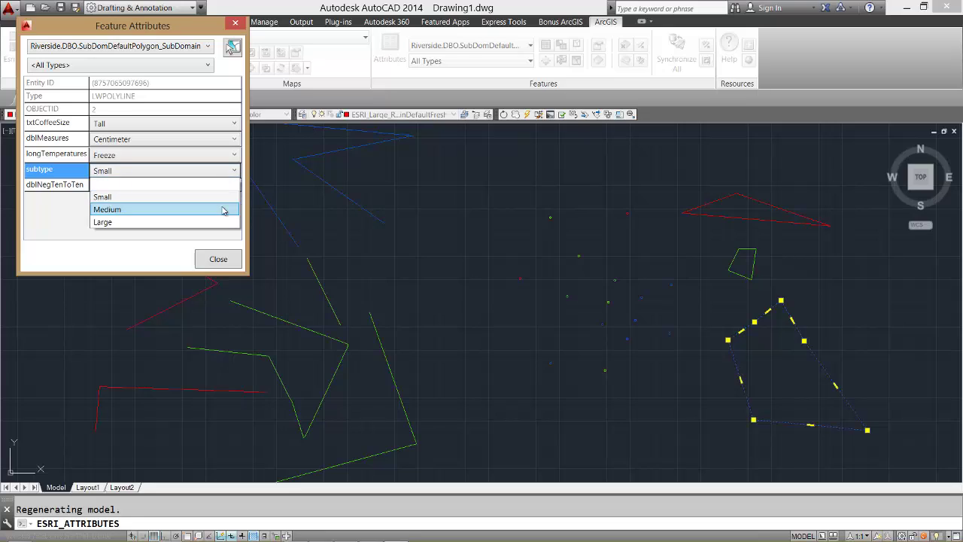
pyautogui.click(222, 210)
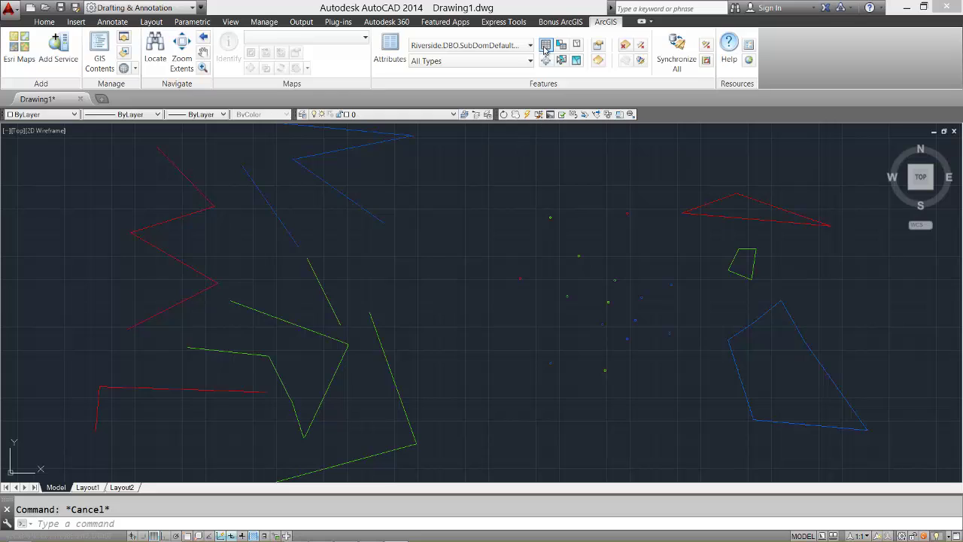
# In the polygon feature class's attribute table, set the subtype of OBJECTID 1 and 3 to Small and close the table
pyautogui.click(545, 48)
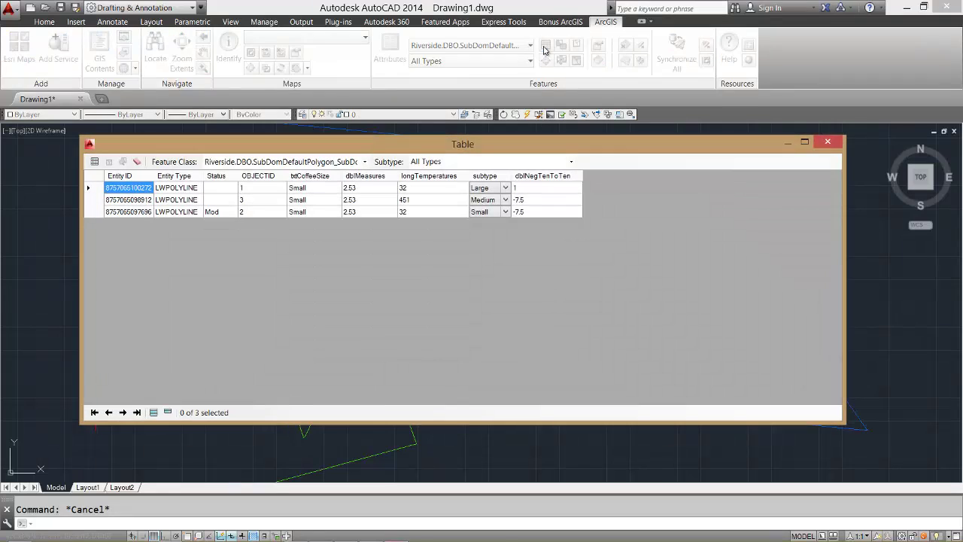
pyautogui.click(506, 188)
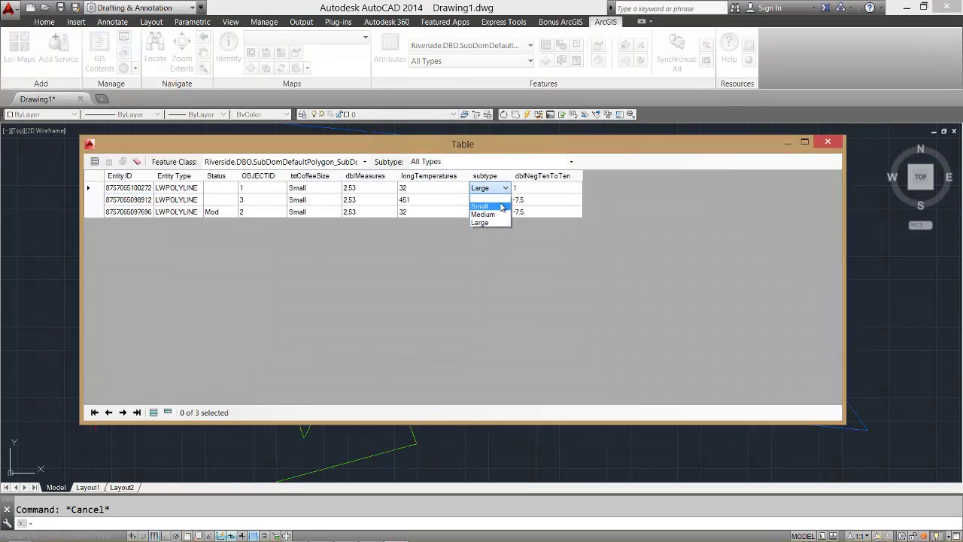
pyautogui.click(498, 213)
pyautogui.click(506, 211)
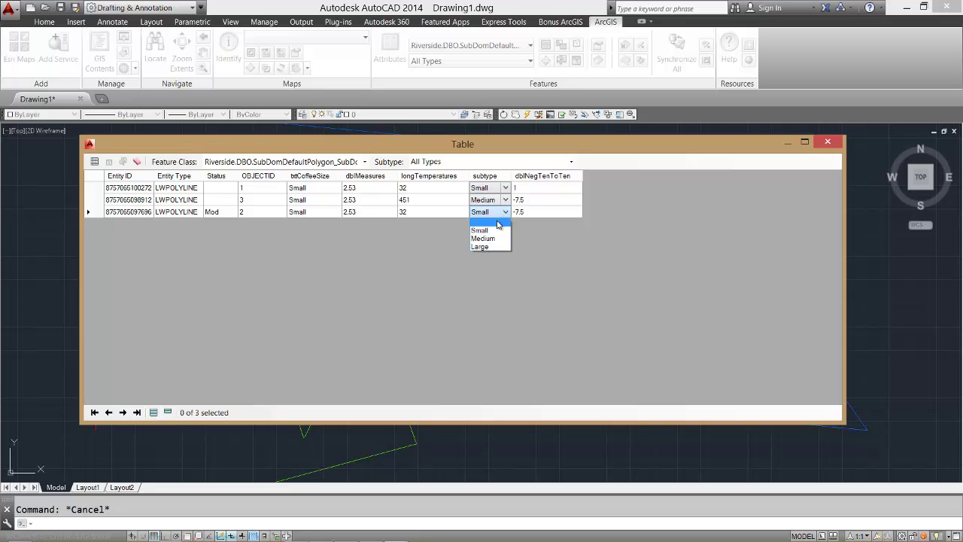
pyautogui.click(828, 141)
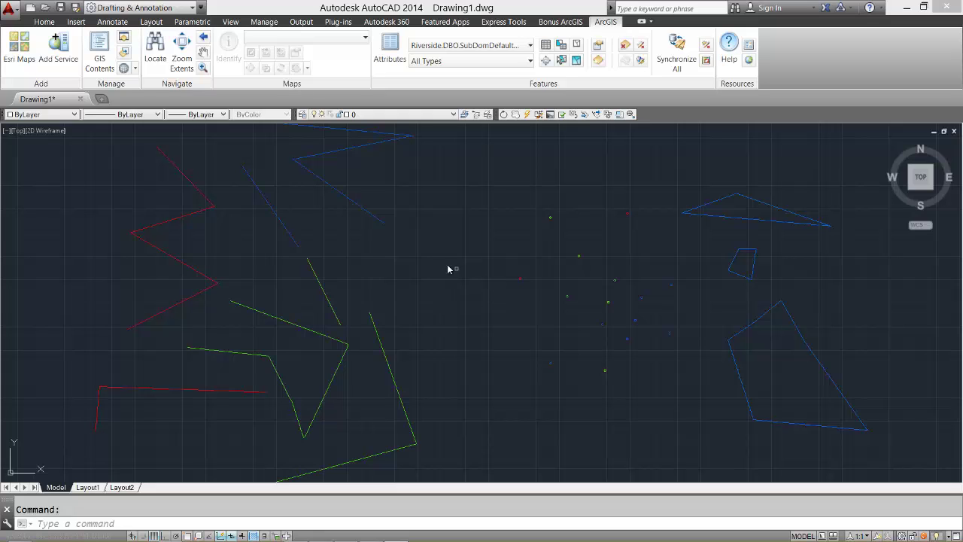
# Open the GIS contents listing and extract all feature services to local feature classes
pyautogui.click(89, 69)
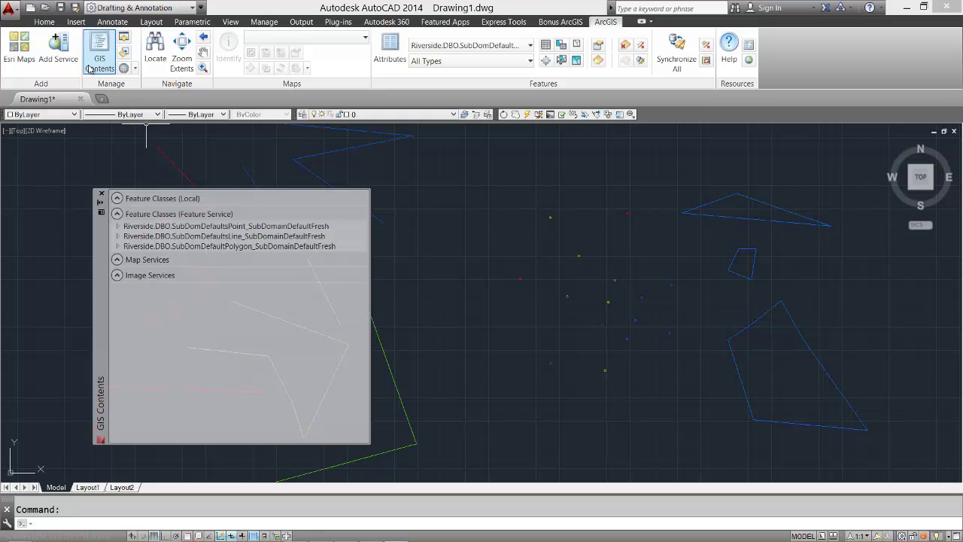
pyautogui.rightClick(200, 216)
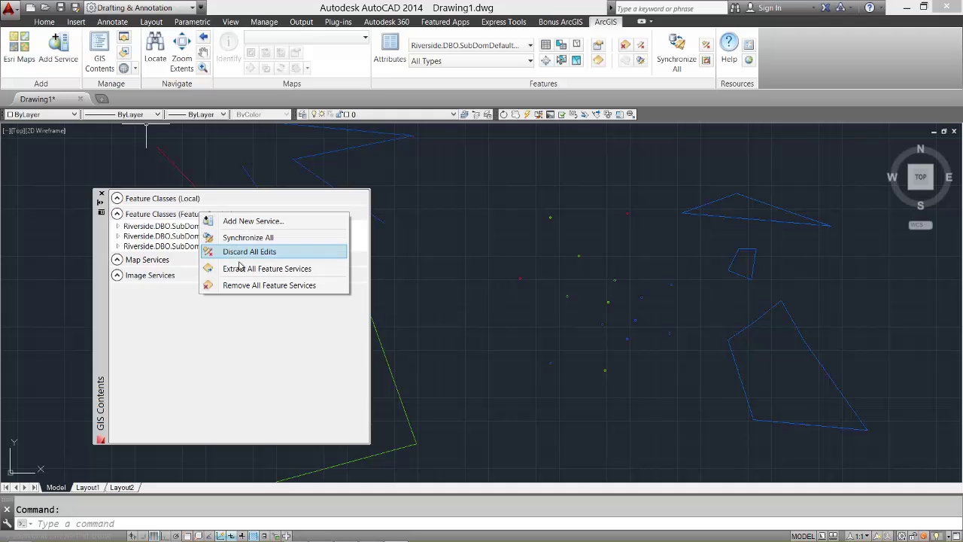
pyautogui.click(263, 270)
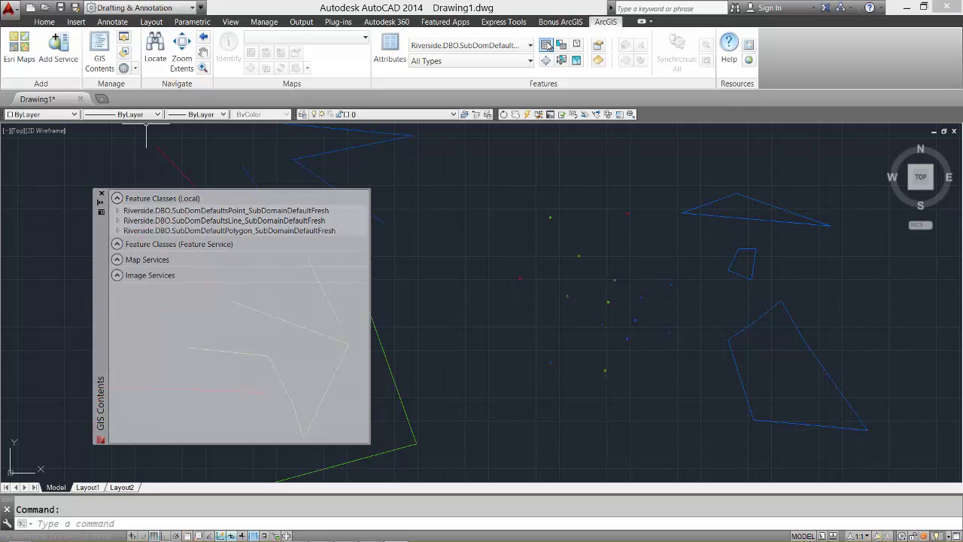
# In the extracted polygon feature class's table, set the subtype of OBJECTID 3 to Medium and OBJECTID 2 to Large, and close it
pyautogui.click(547, 45)
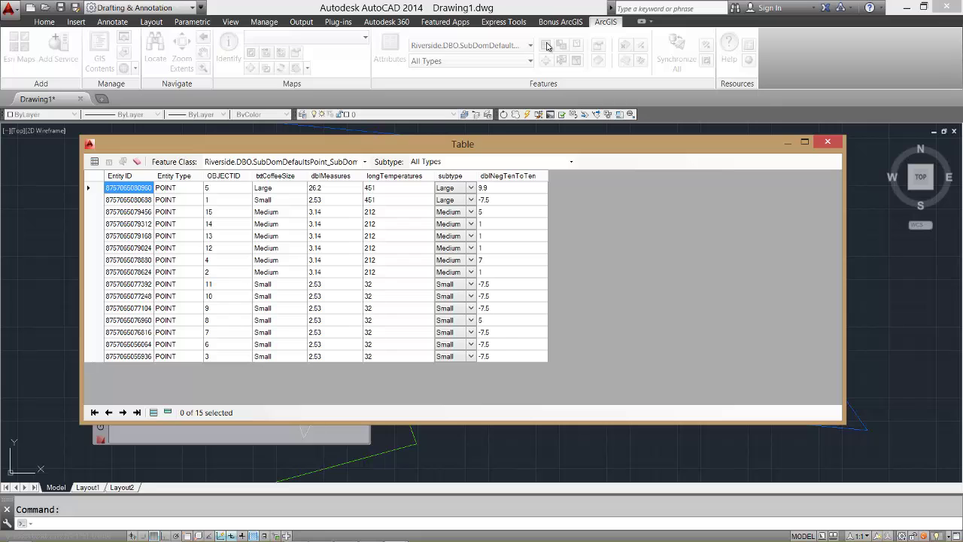
pyautogui.click(363, 163)
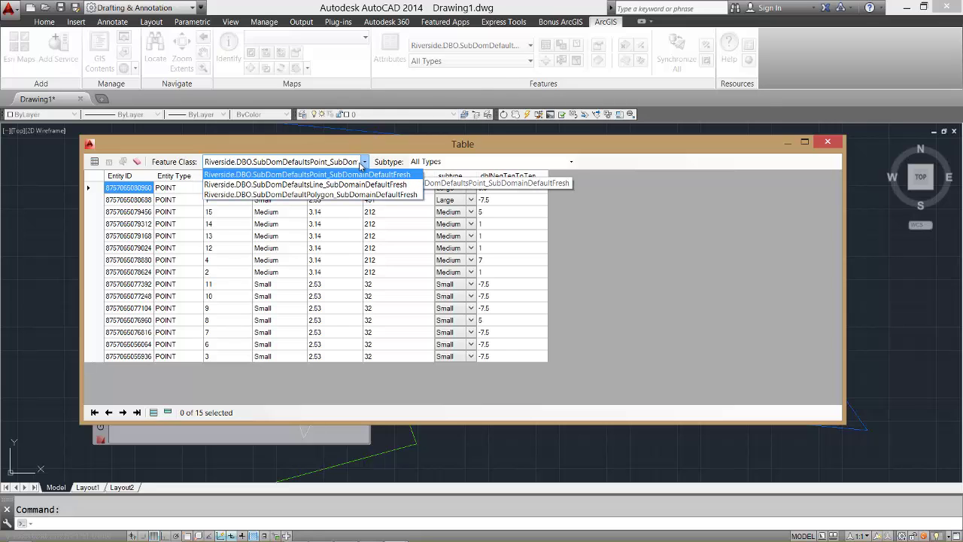
pyautogui.click(359, 195)
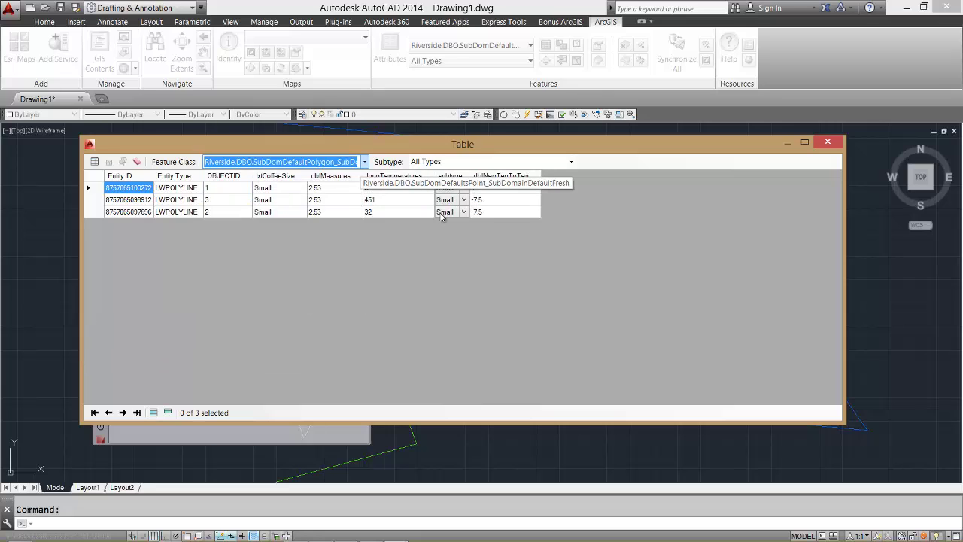
pyautogui.click(464, 200)
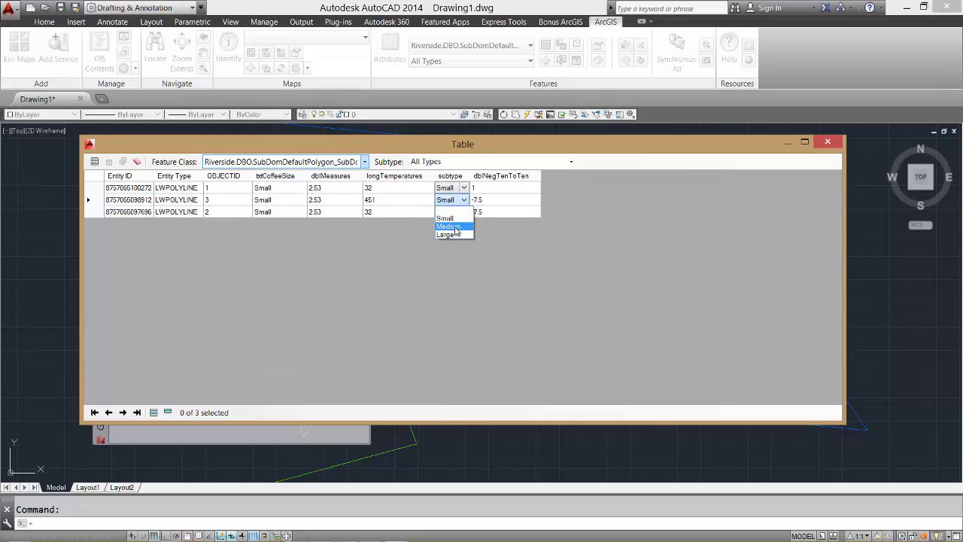
pyautogui.click(462, 214)
pyautogui.click(460, 215)
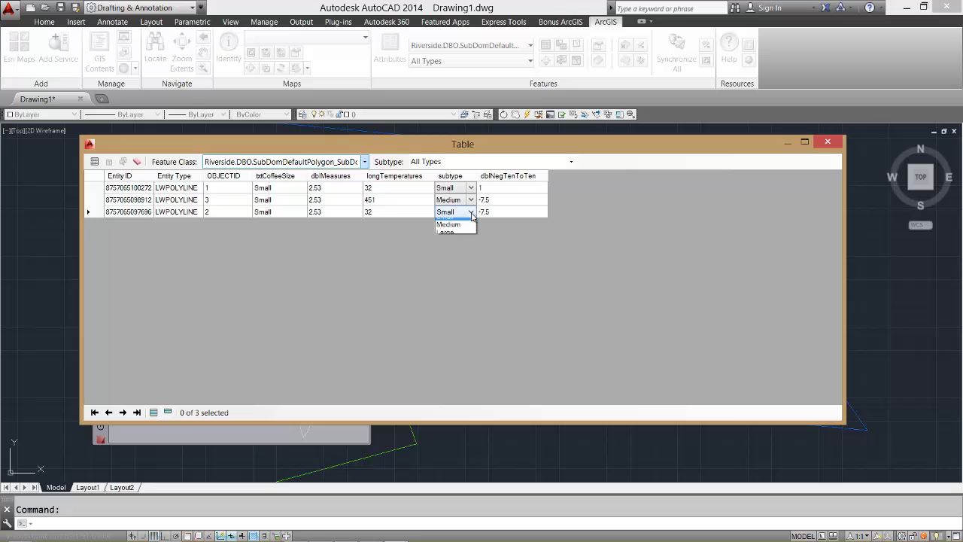
pyautogui.click(460, 245)
pyautogui.click(500, 214)
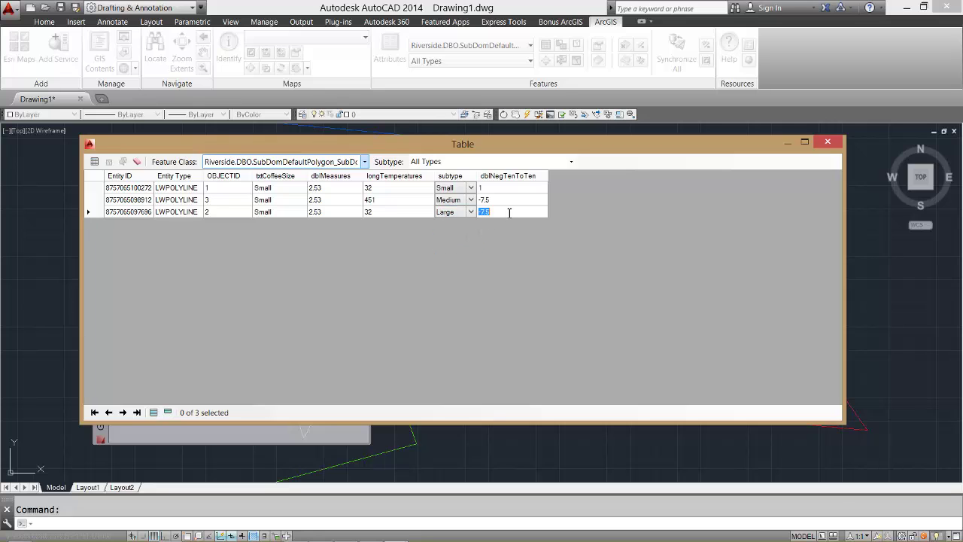
pyautogui.click(827, 141)
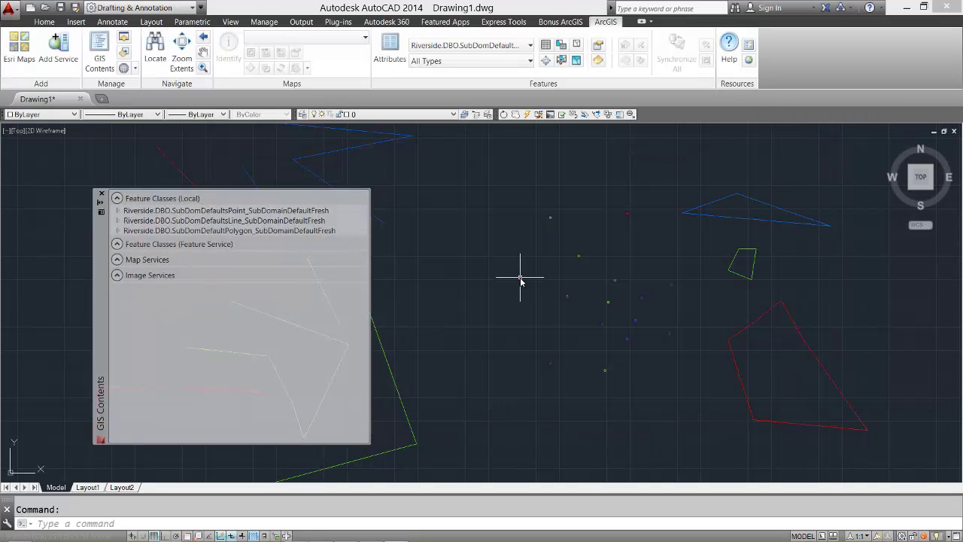
# Open the feature attributes of the red point OBJECTID 5, filter by Large, and set its subtype to Medium
pyautogui.click(520, 278)
pyautogui.click(385, 57)
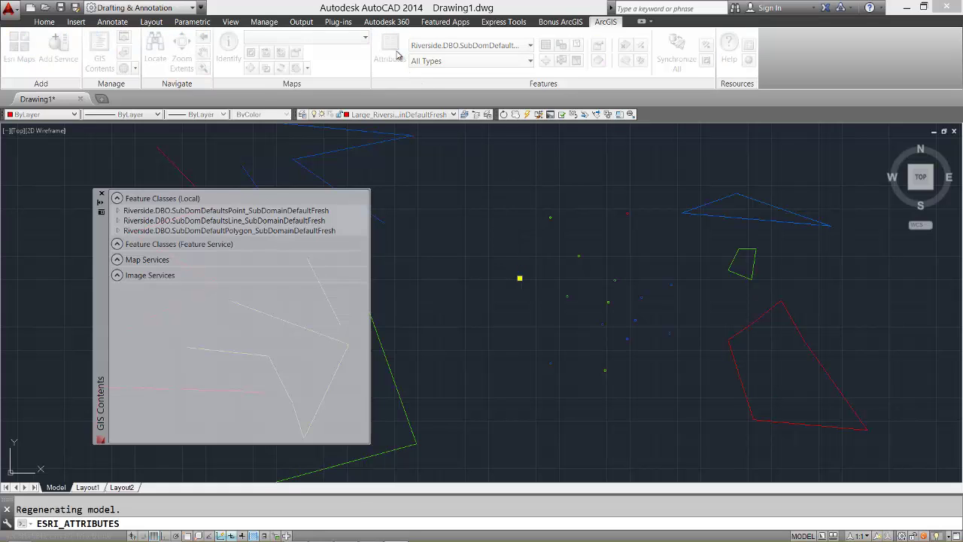
pyautogui.click(227, 130)
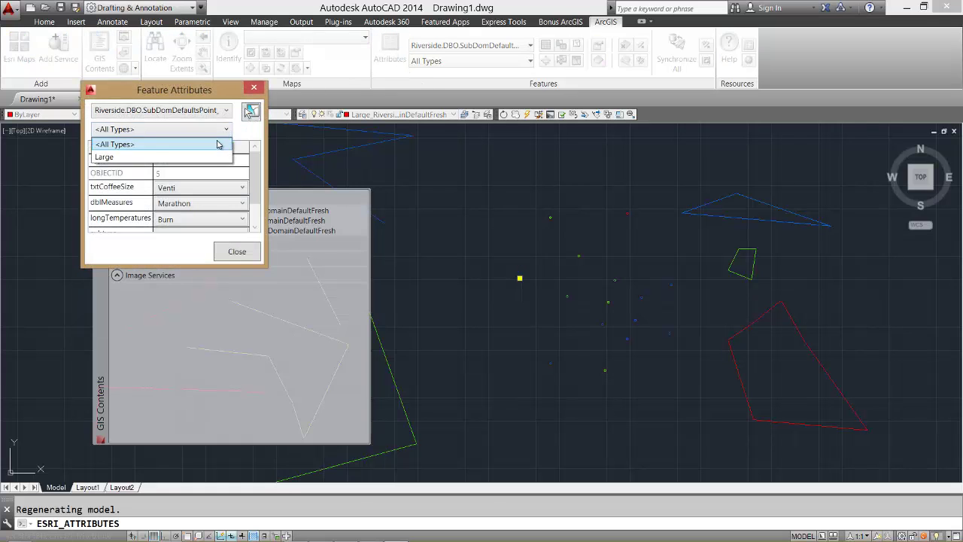
pyautogui.click(210, 157)
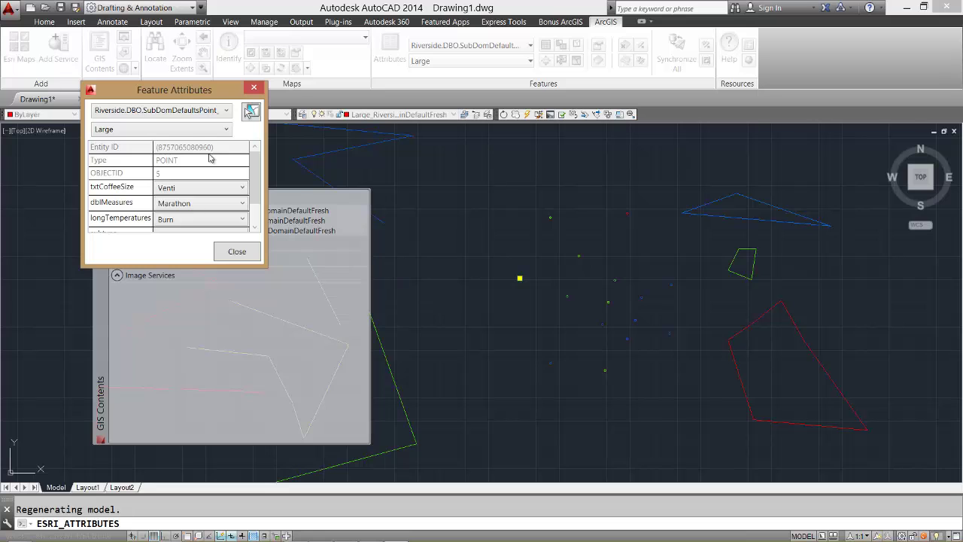
pyautogui.scroll(-1, 250, 217)
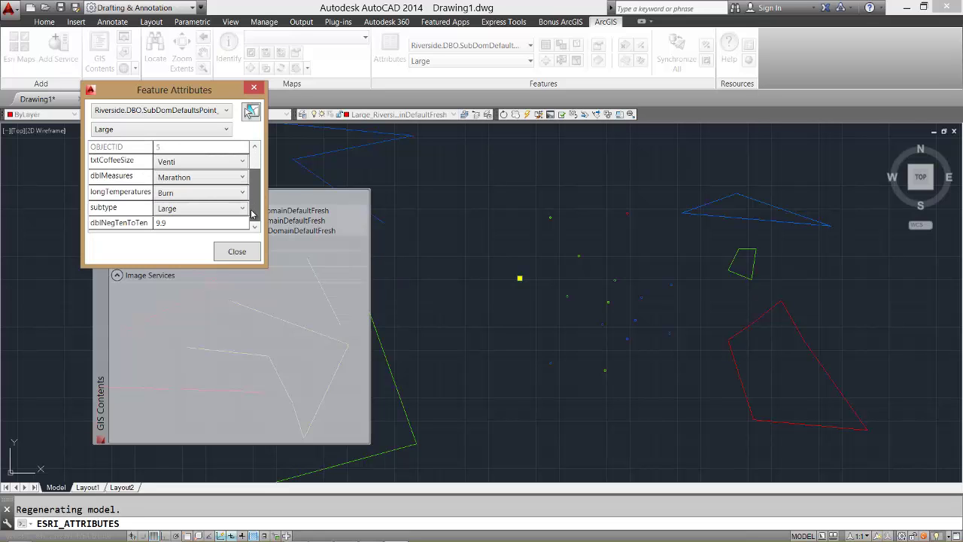
pyautogui.click(242, 207)
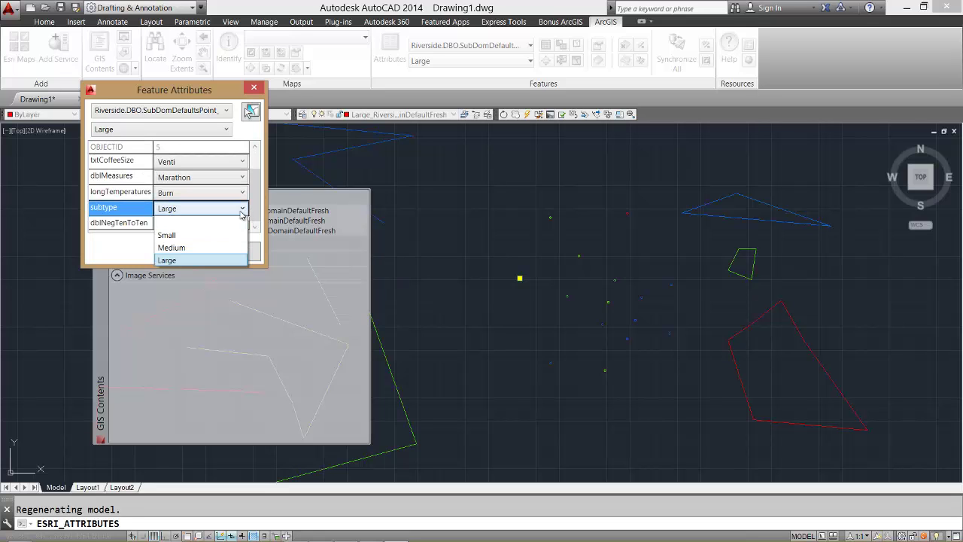
pyautogui.click(226, 248)
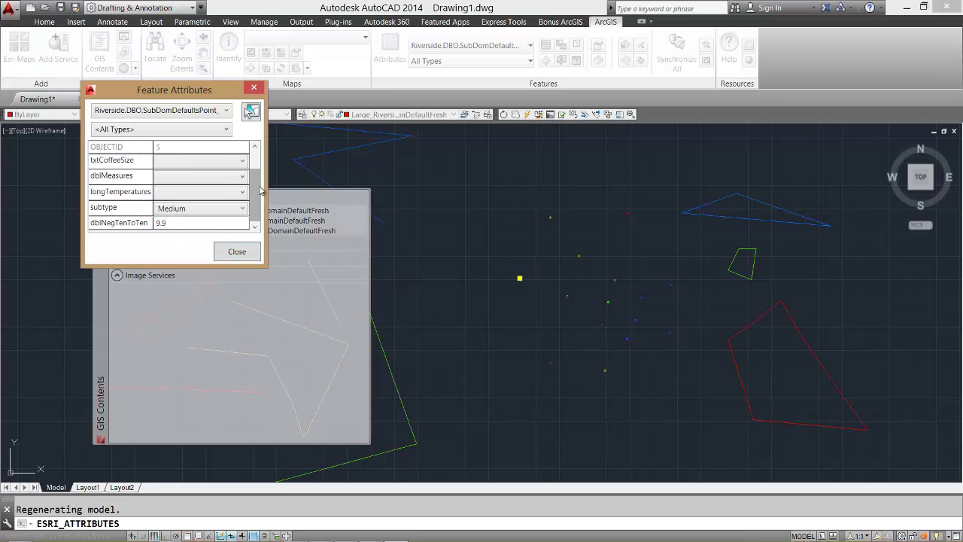
# Set the point's txtCoffeeSize to Grande, dblMeasures to Pi and longTemperatures to Boil
pyautogui.click(242, 161)
pyautogui.click(230, 184)
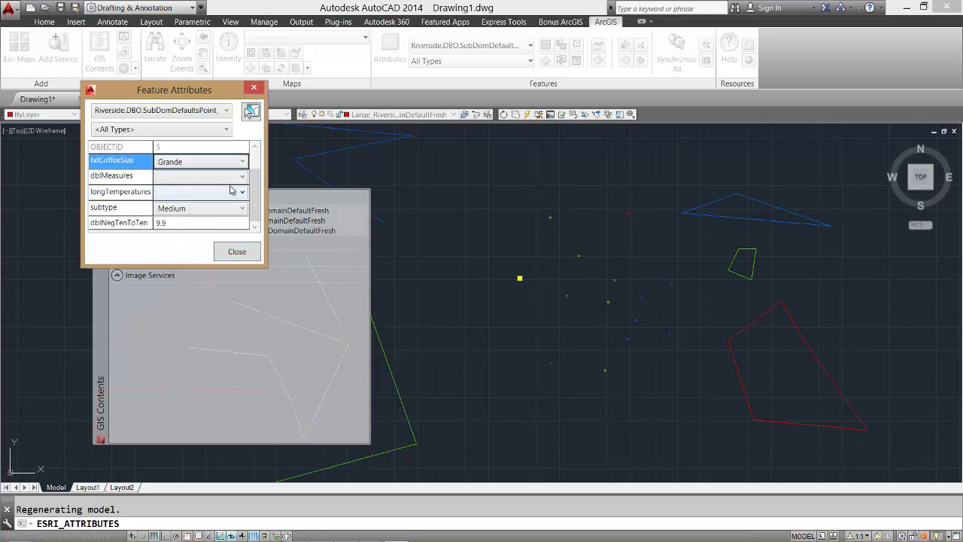
pyautogui.click(235, 184)
pyautogui.click(232, 201)
pyautogui.click(237, 193)
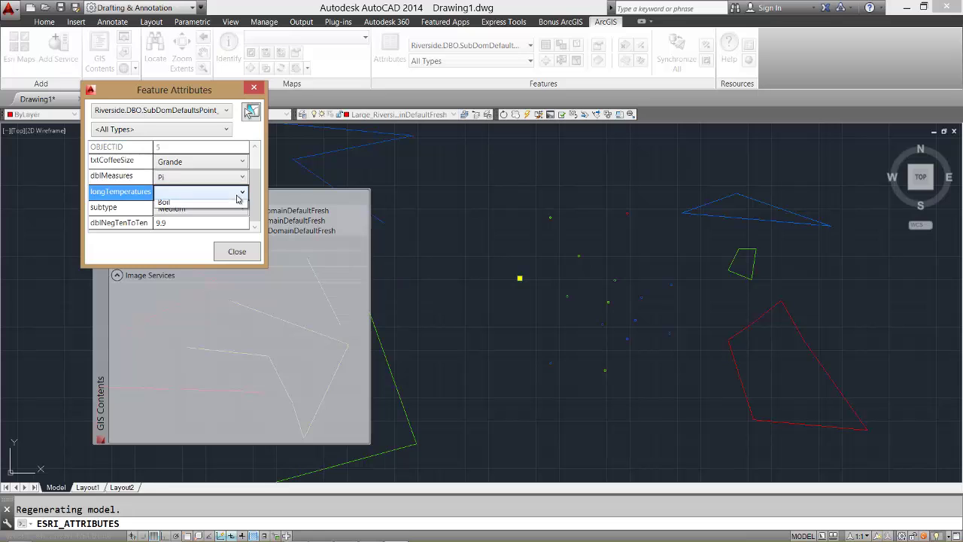
pyautogui.click(235, 219)
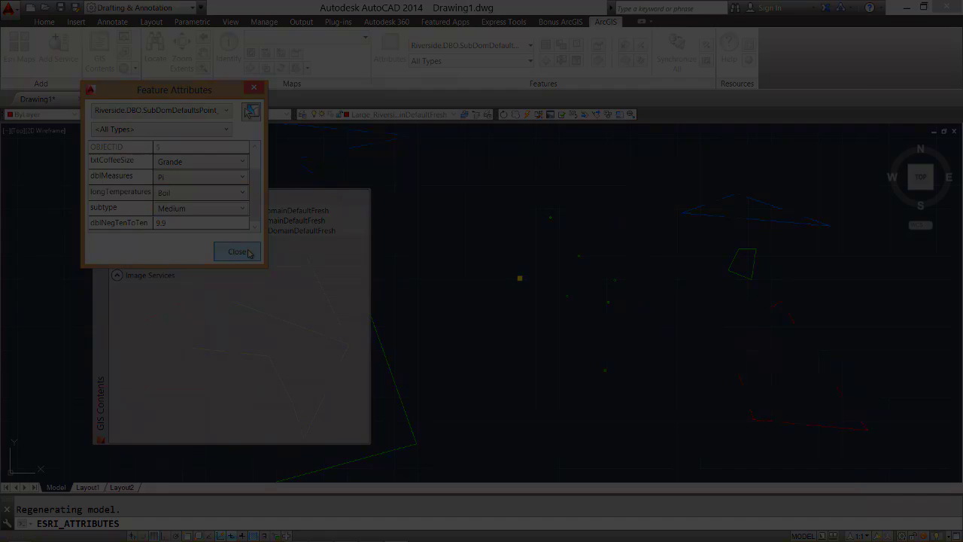